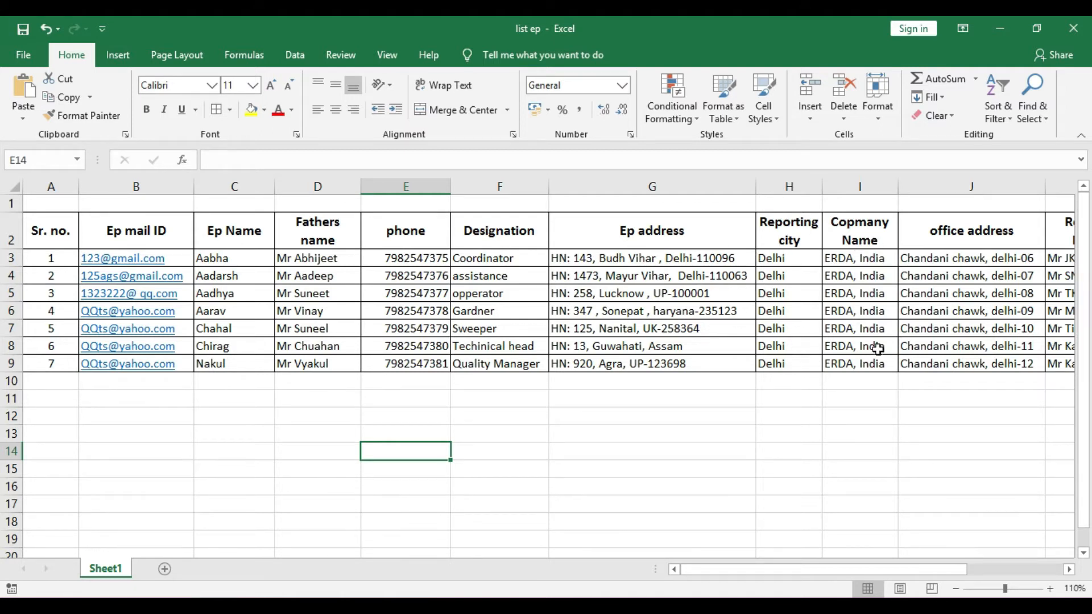
Switch to the letter in Word and insert two blank lines above the "To" line.
left_click_drag(784, 571, 847, 561)
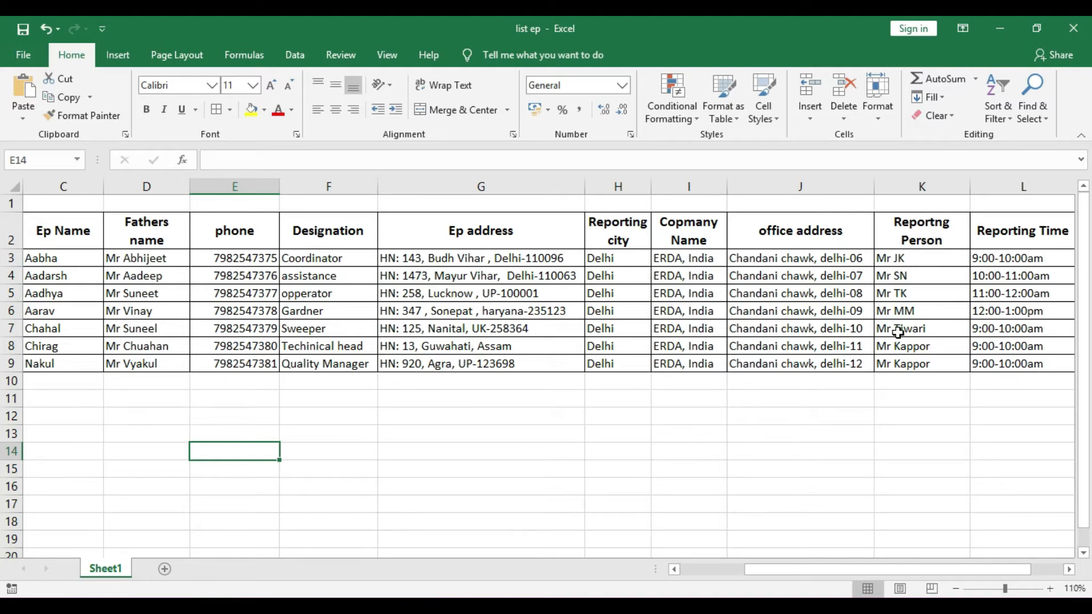
left_click_drag(933, 576, 691, 569)
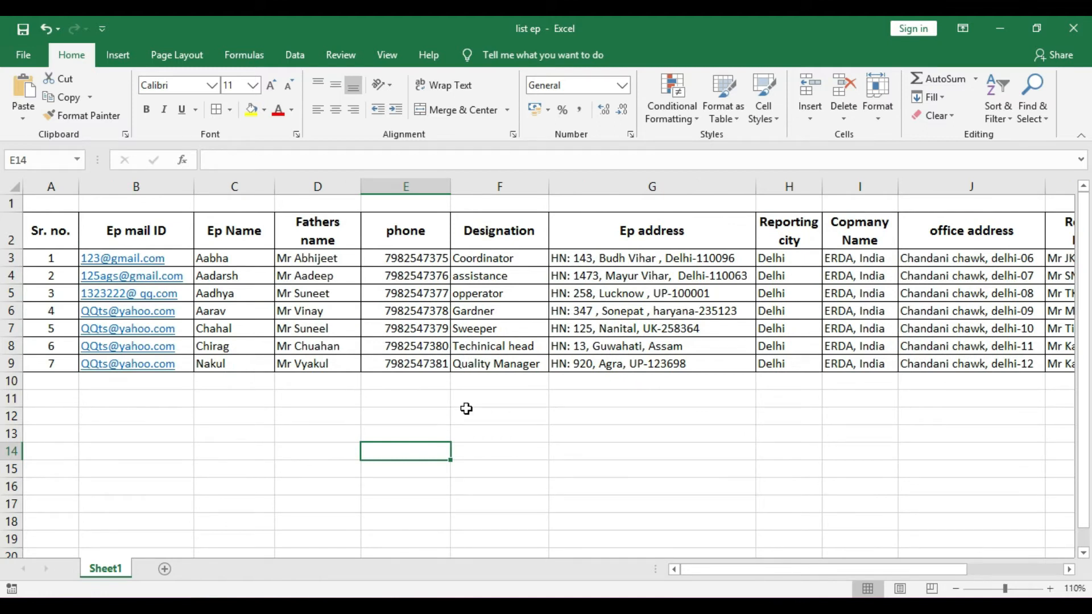
left_click(364, 606)
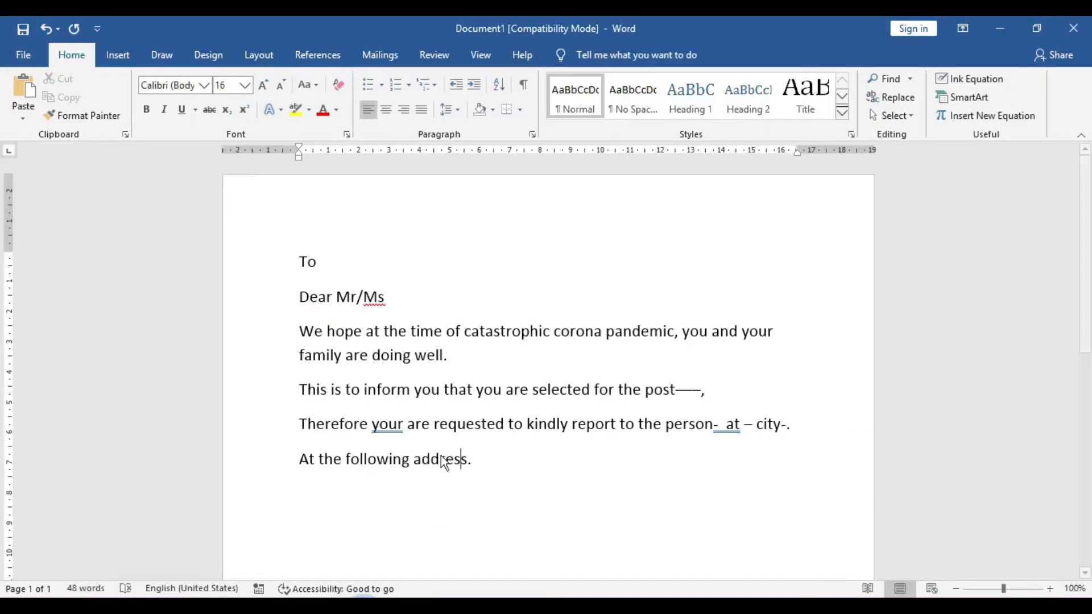
left_click(306, 231)
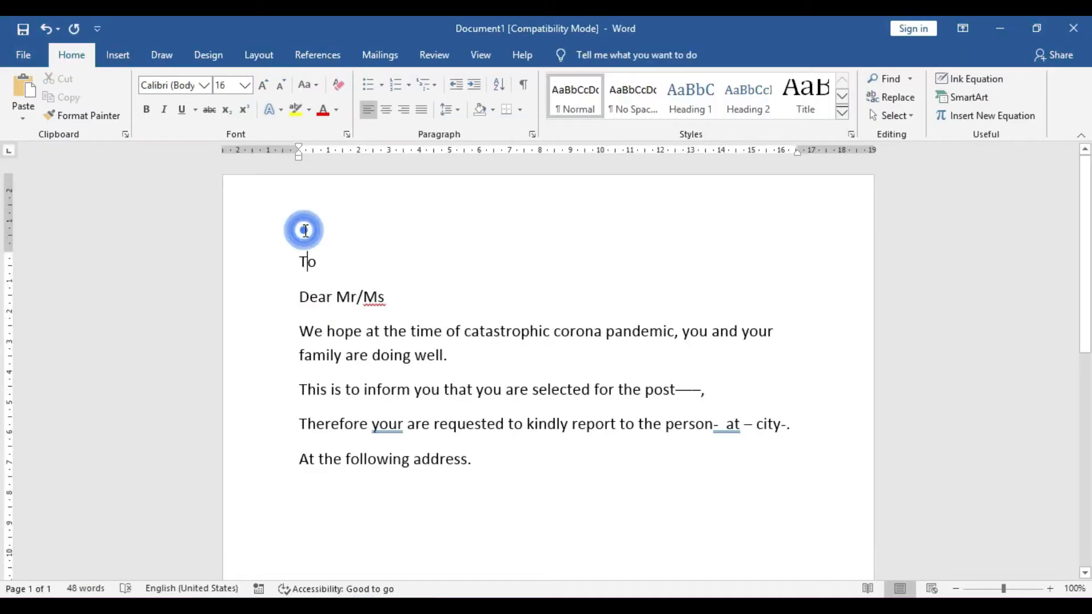
left_click(300, 258)
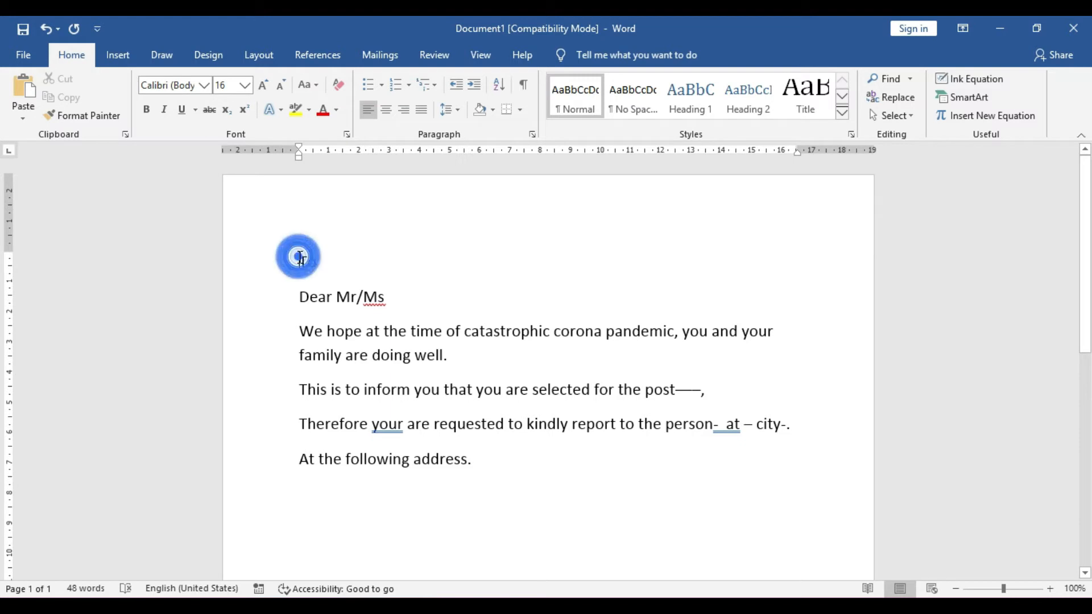
key("Return")
key("Return")
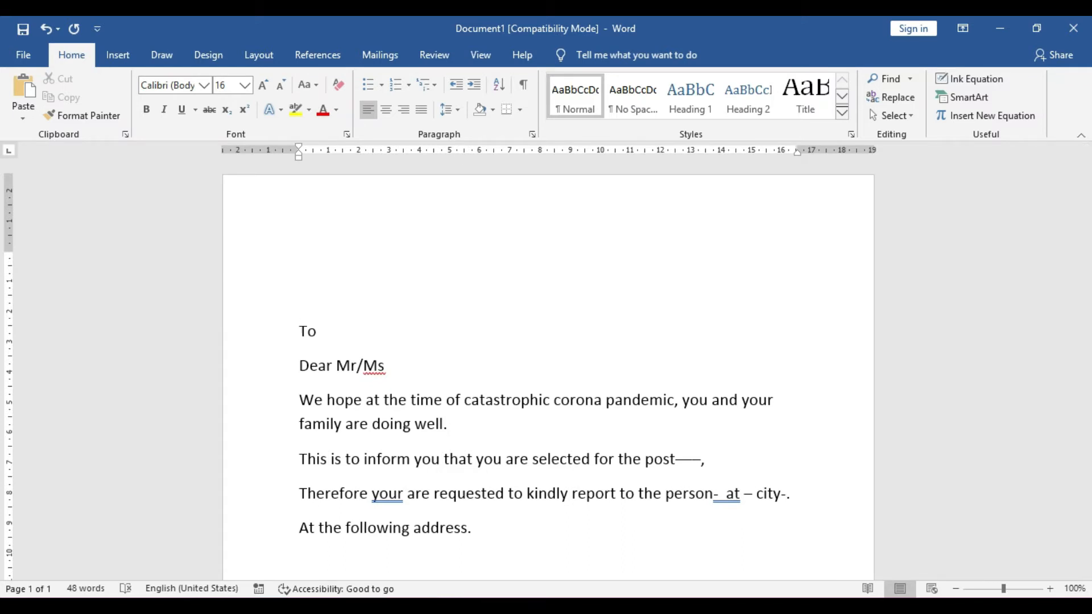
Attach the Sheet1$ table of the existing workbook "list ep" from Documents as the letter's mail merge recipient list.
key("alt+Tab")
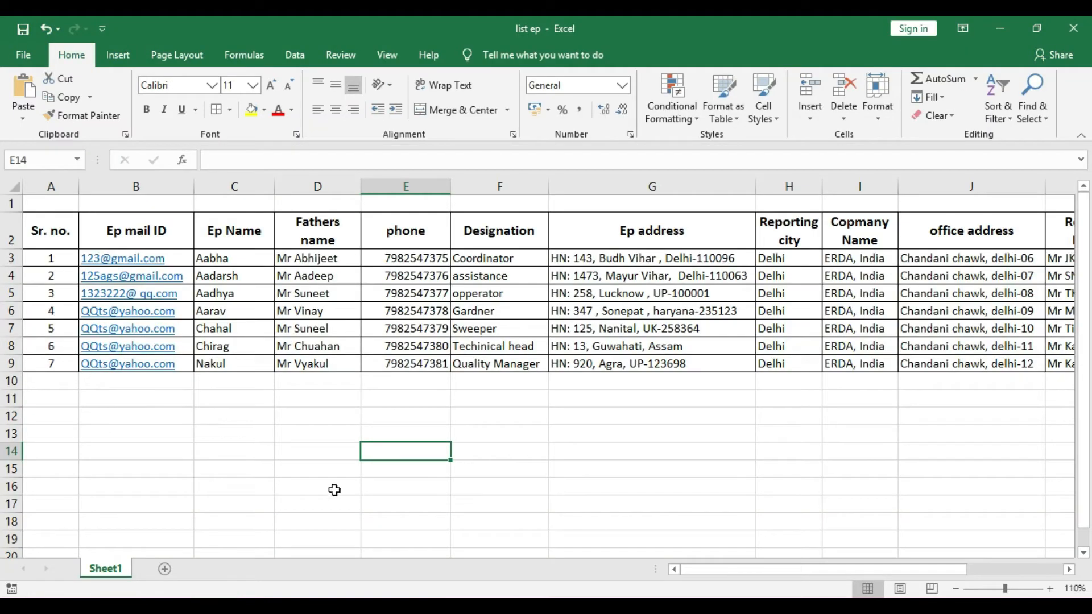
key("alt+Tab")
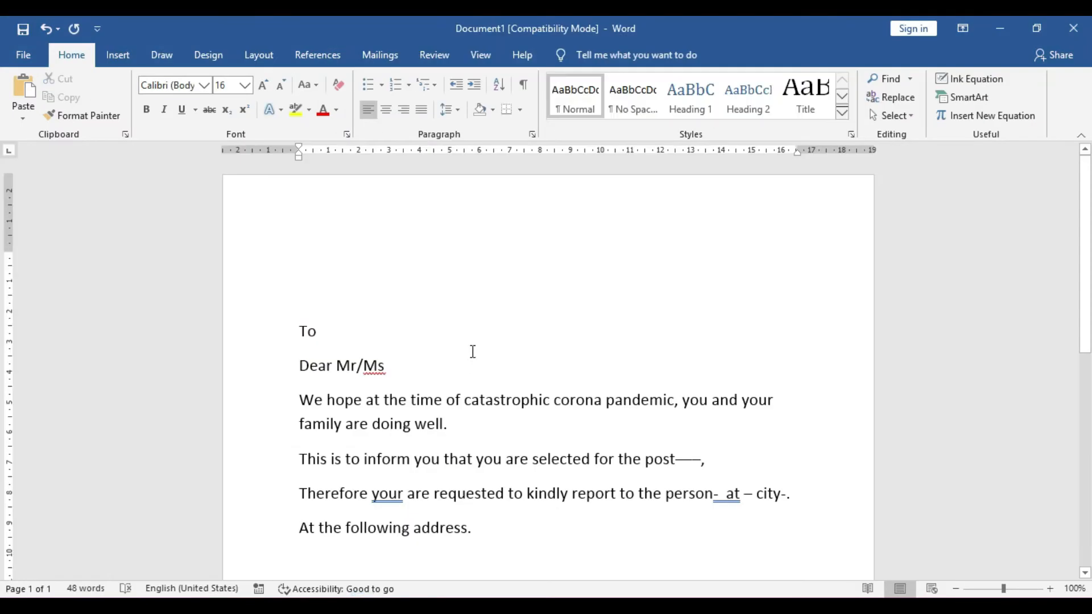
left_click(376, 56)
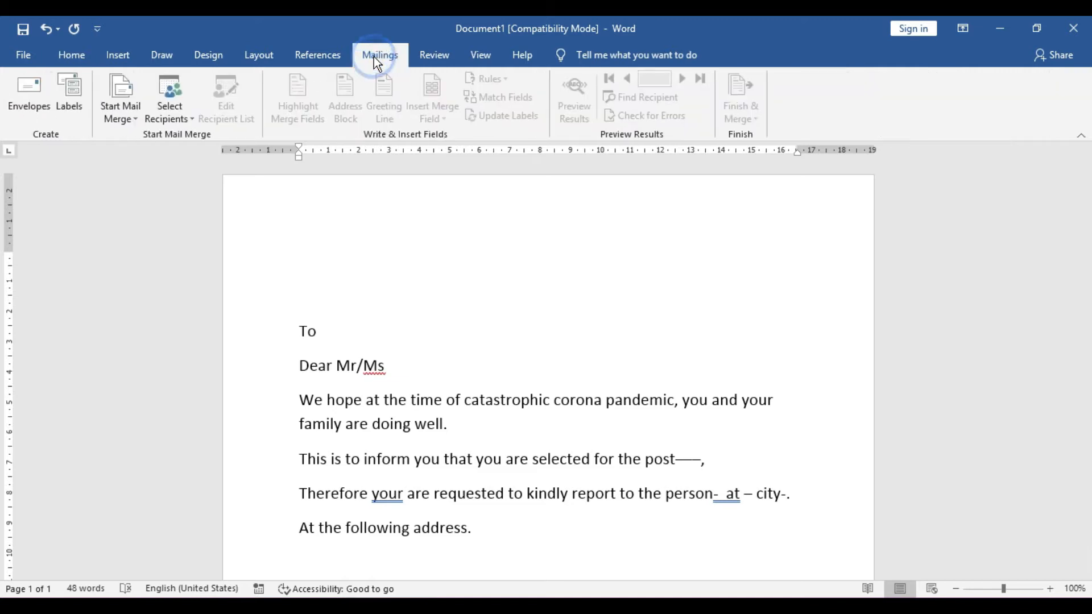
left_click(391, 400)
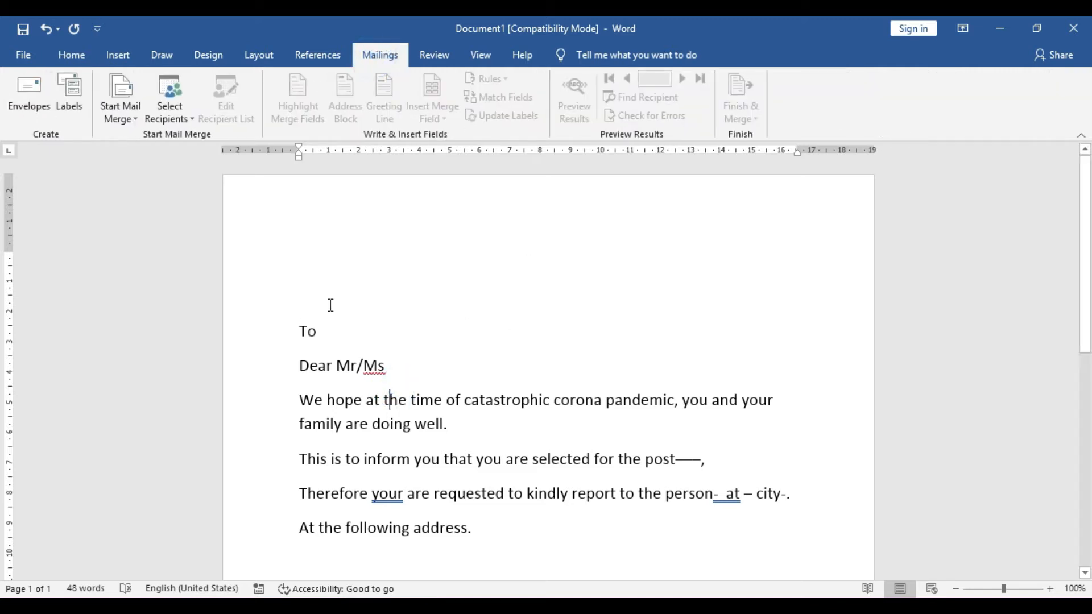
left_click(177, 116)
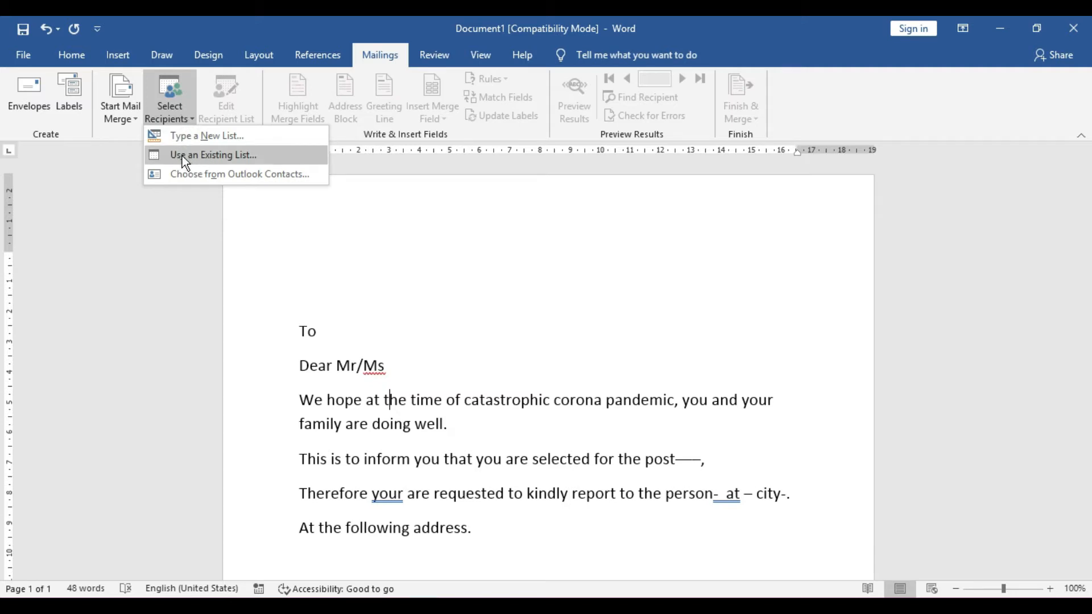
left_click(223, 155)
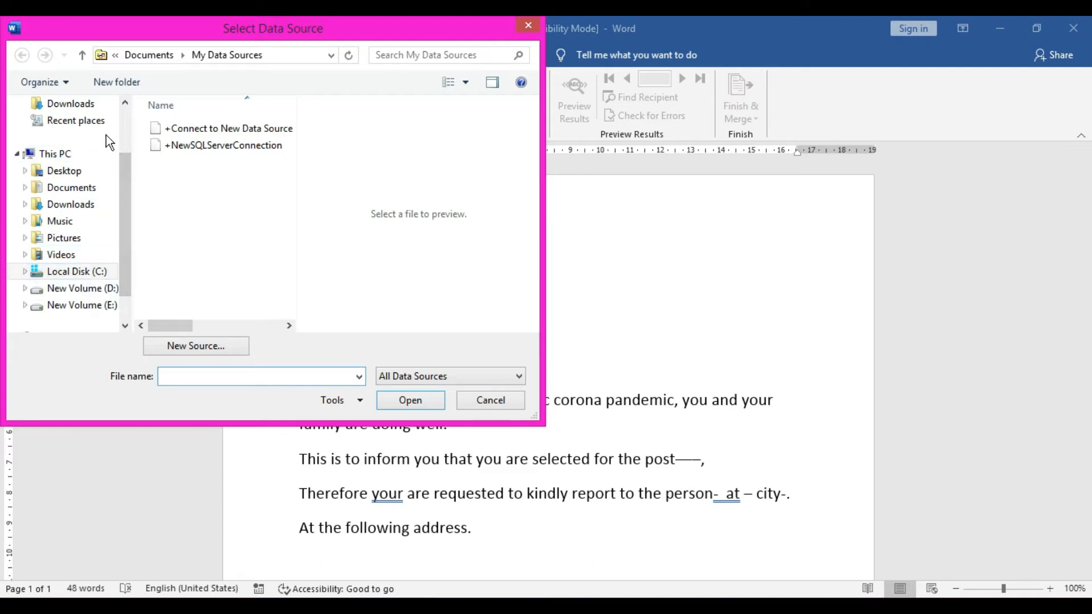
left_click(74, 189)
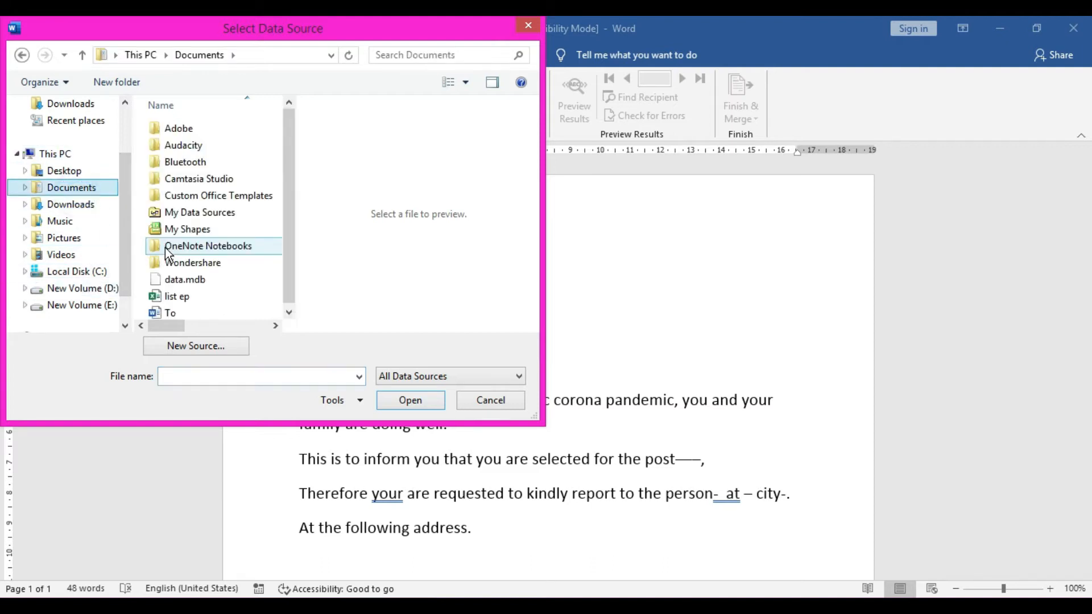
left_click_drag(290, 170, 295, 253)
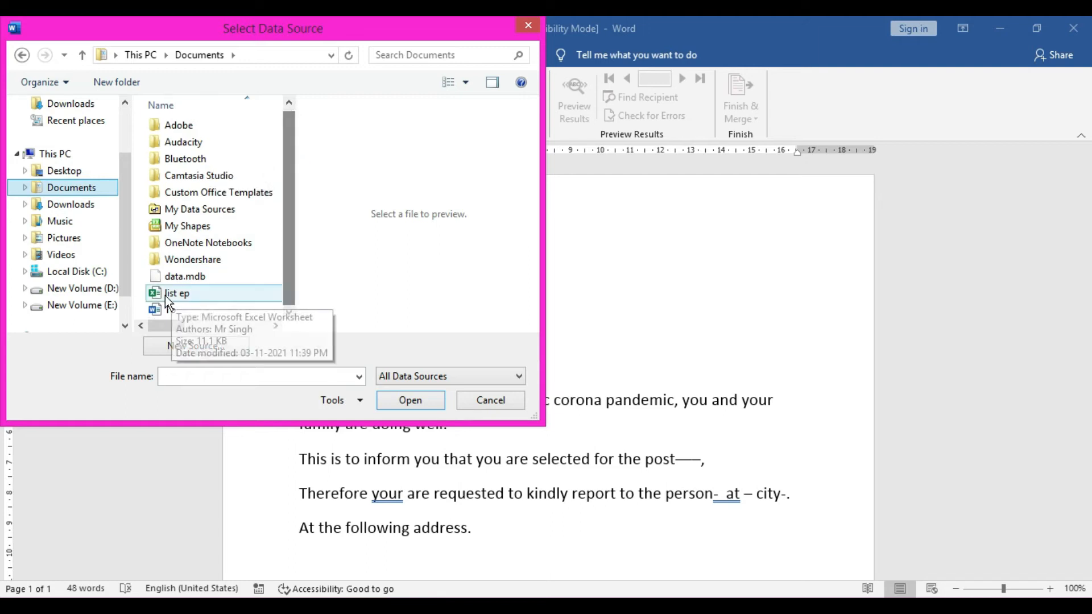
left_click(193, 295)
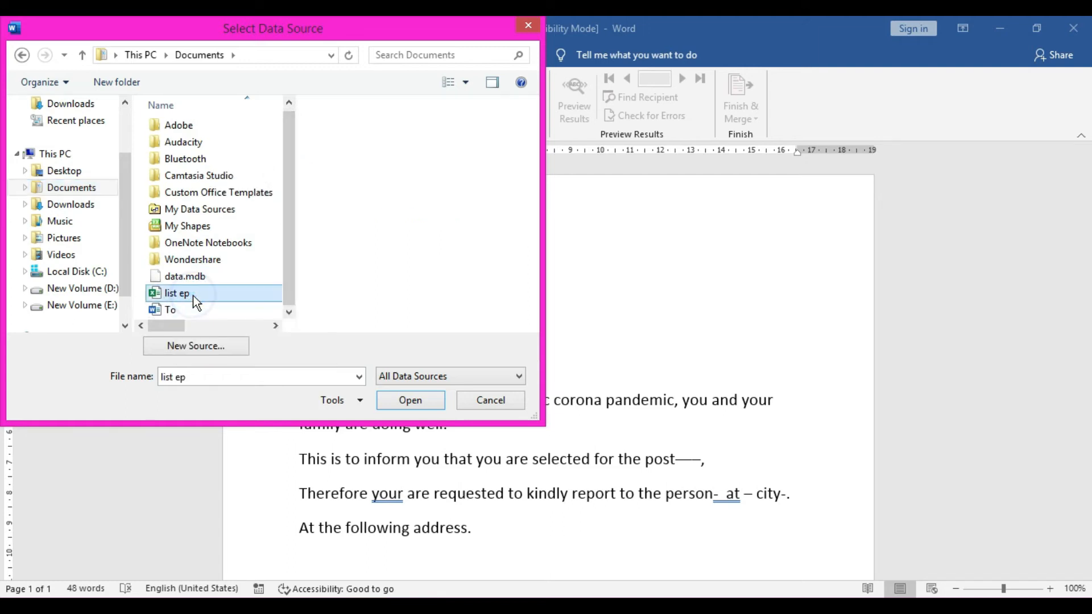
left_click(410, 400)
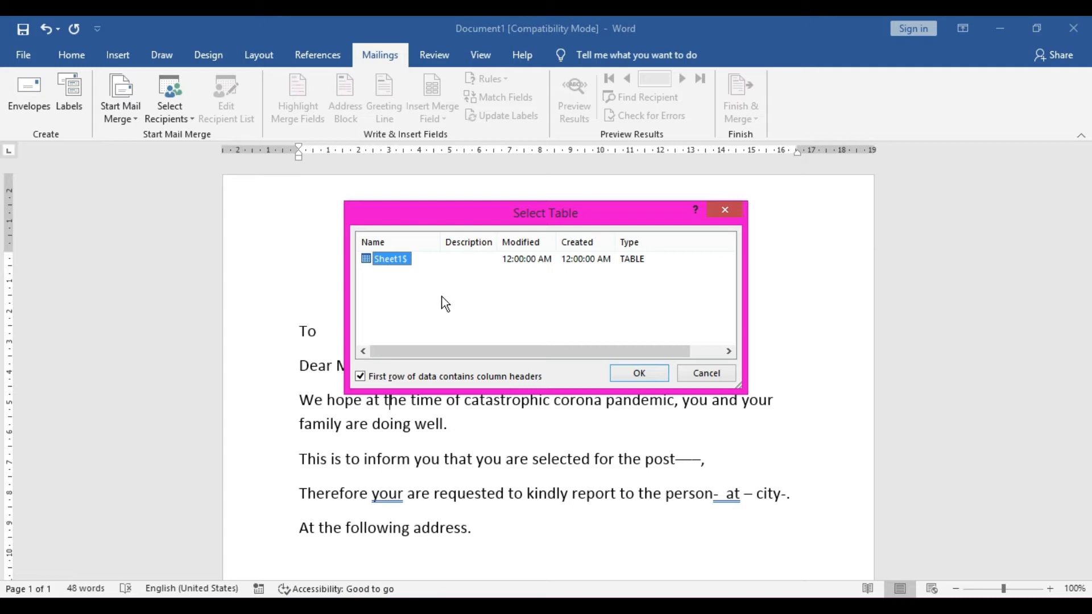
left_click(637, 373)
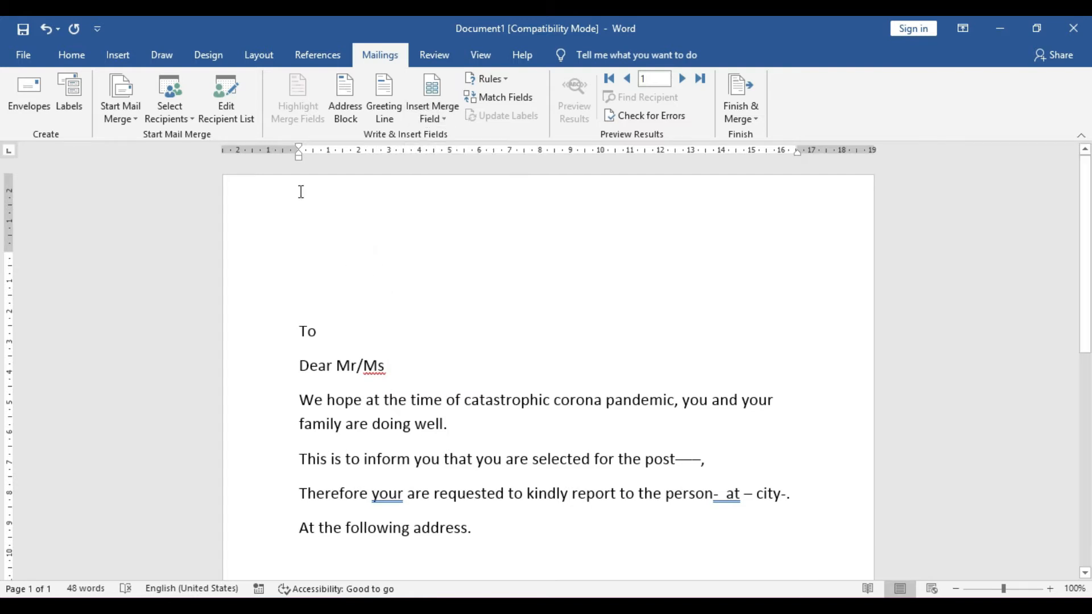
Review the entries and columns of the mail merge recipient list and accept it.
left_click(231, 111)
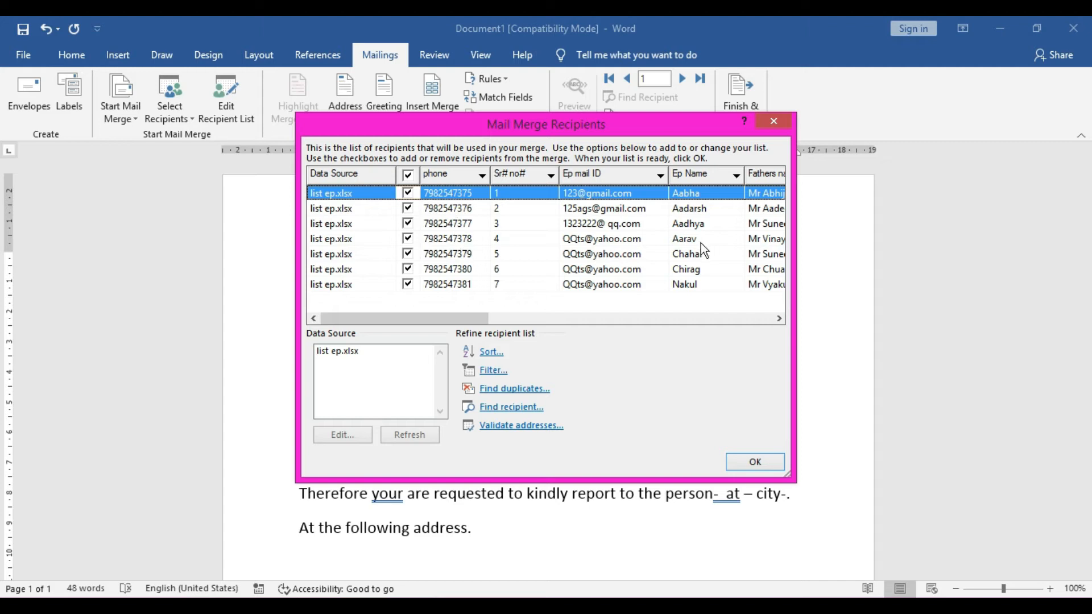
left_click(449, 319)
left_click(214, 606)
left_click(214, 607)
left_click(456, 323)
left_click_drag(456, 324, 415, 316)
left_click(760, 462)
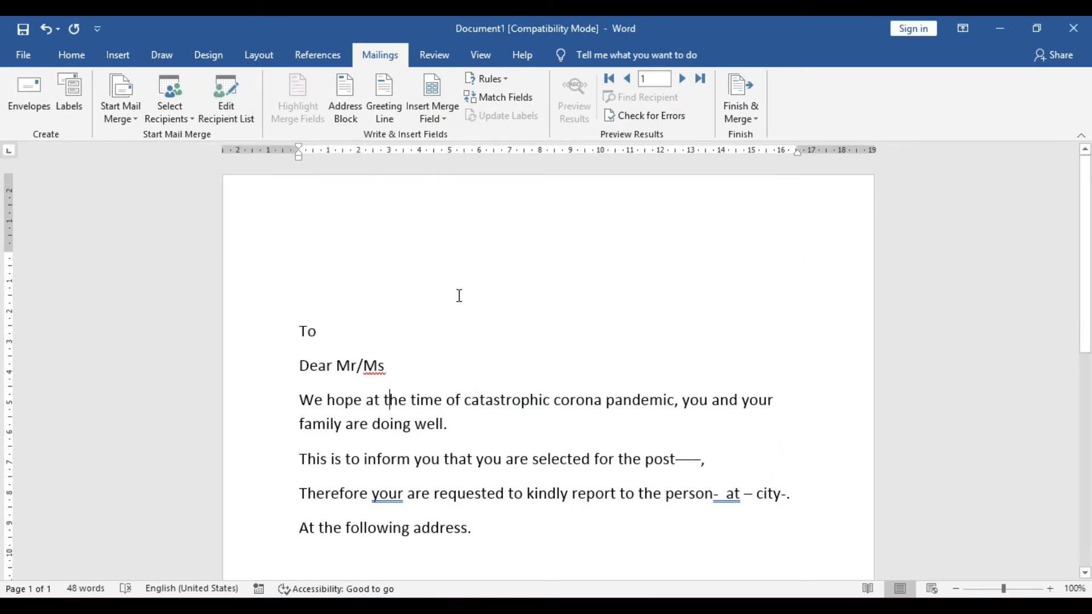
Complete the "To" line with the Ep_Name merge field, the text "s/o" and the Fathers_name_ merge field.
left_click(339, 331)
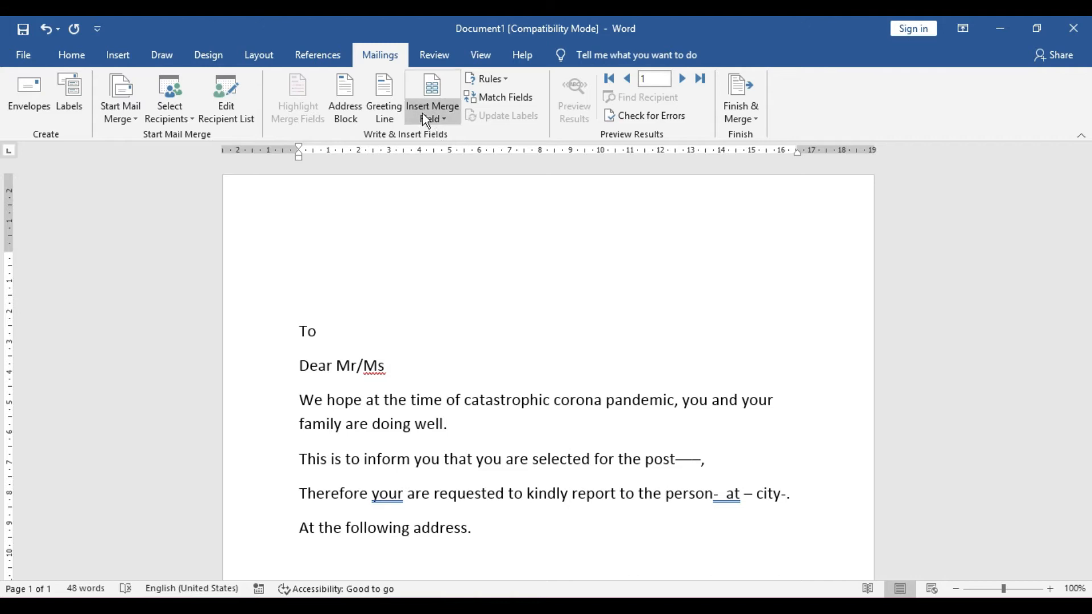
left_click(438, 116)
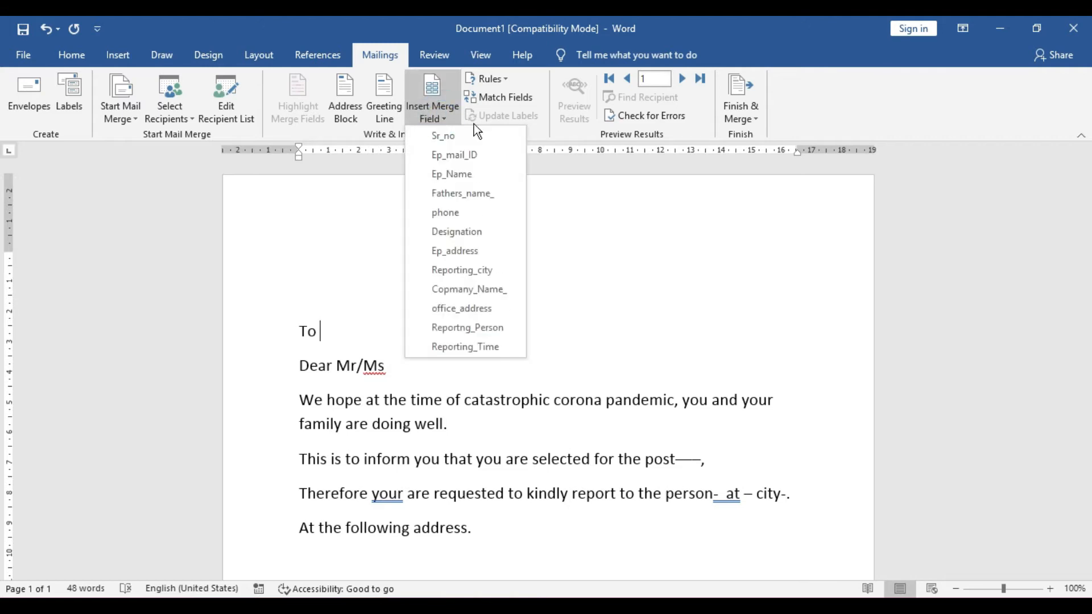
left_click(465, 175)
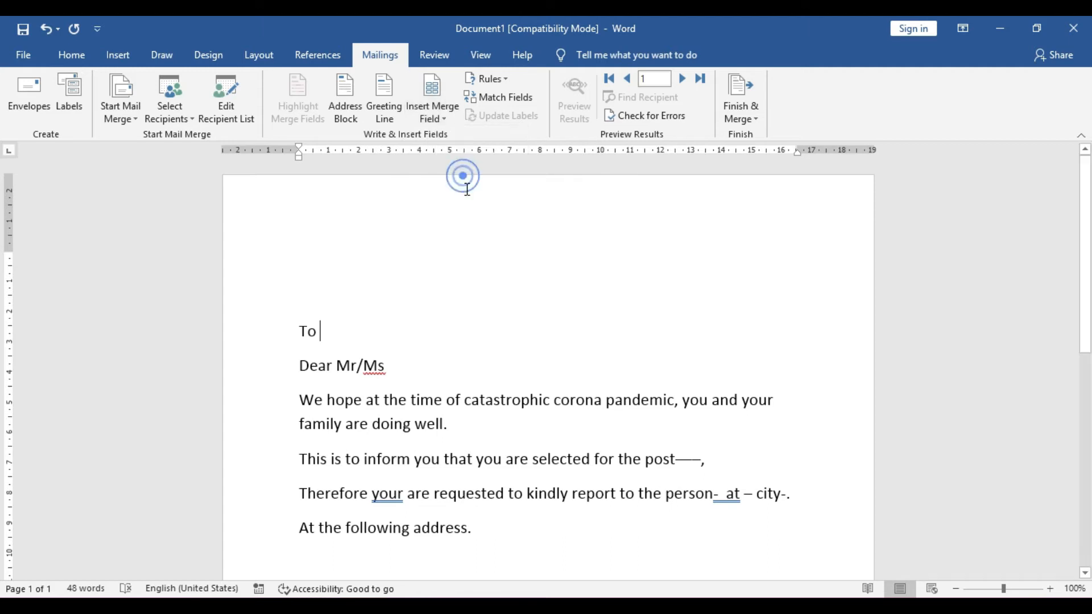
left_click(319, 334)
left_click(413, 328)
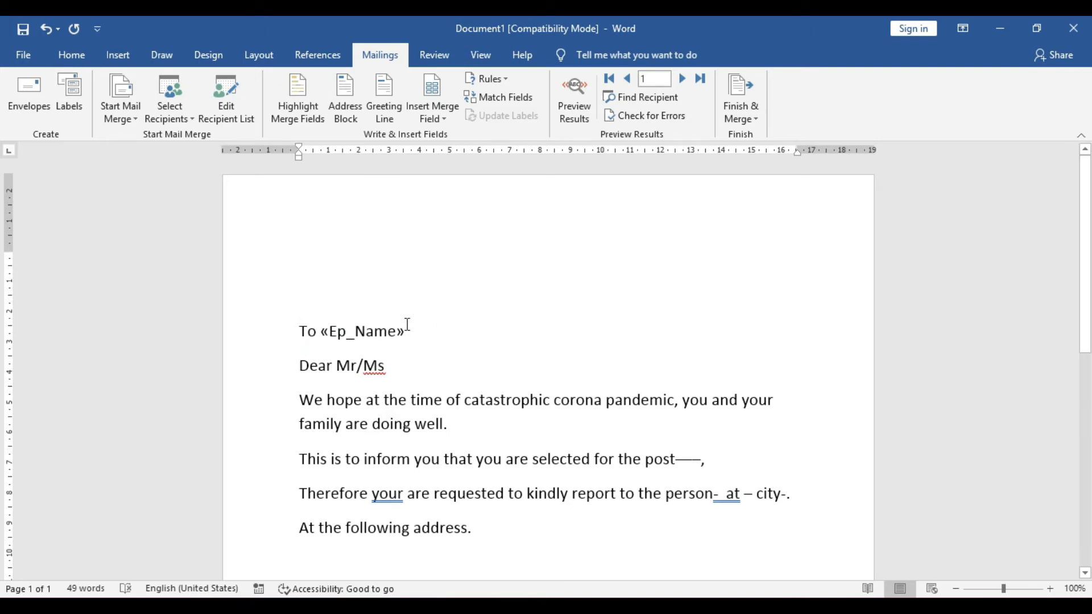
type("s/o")
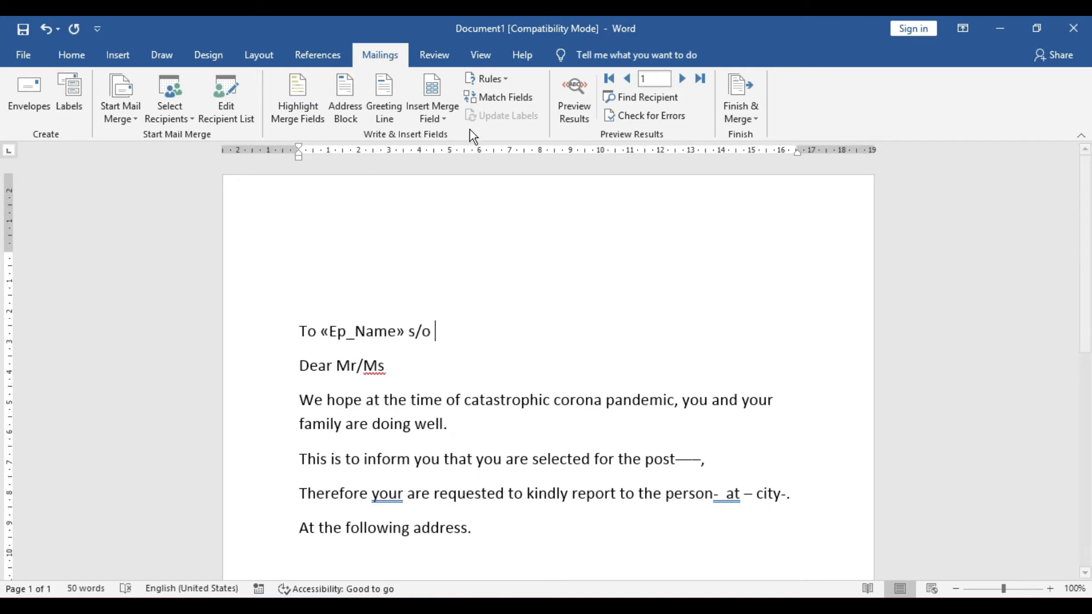
left_click(442, 115)
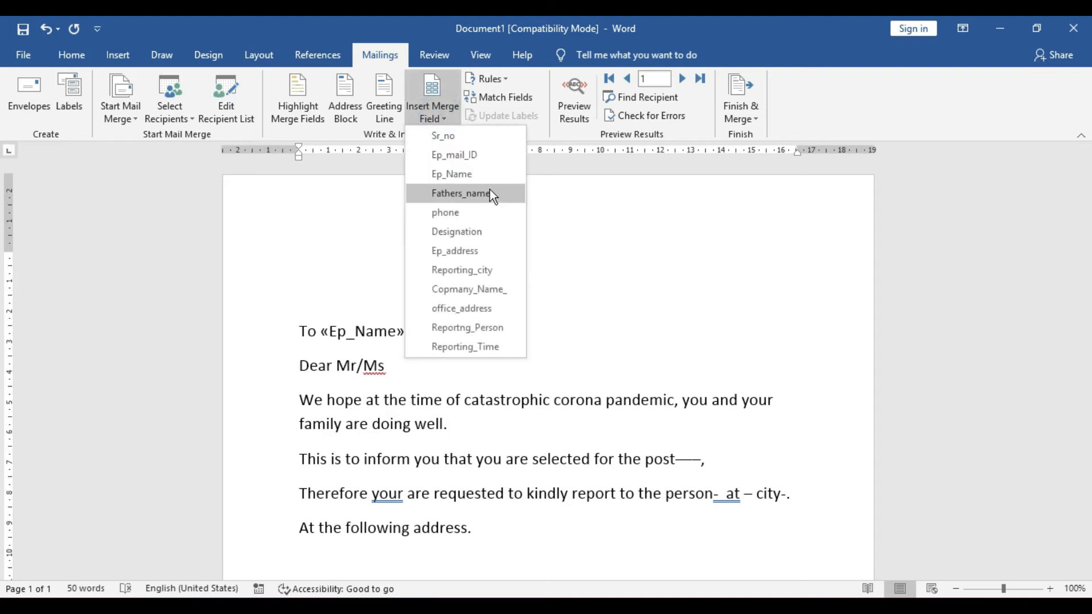
left_click(486, 194)
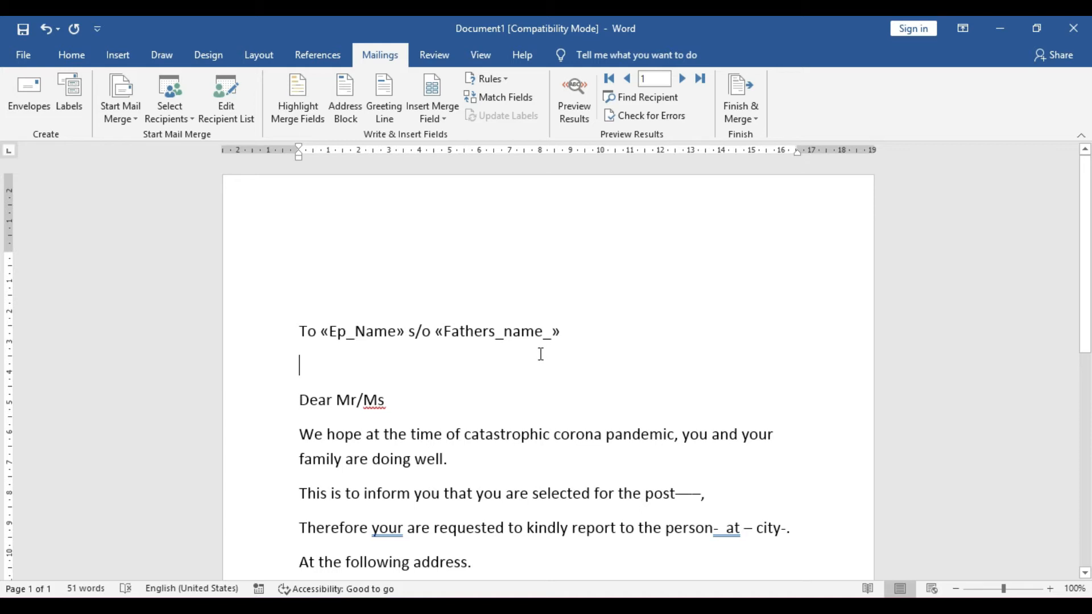
Insert the Ep_address and phone merge fields on separate lines between the "To" line and the salutation.
left_click(435, 118)
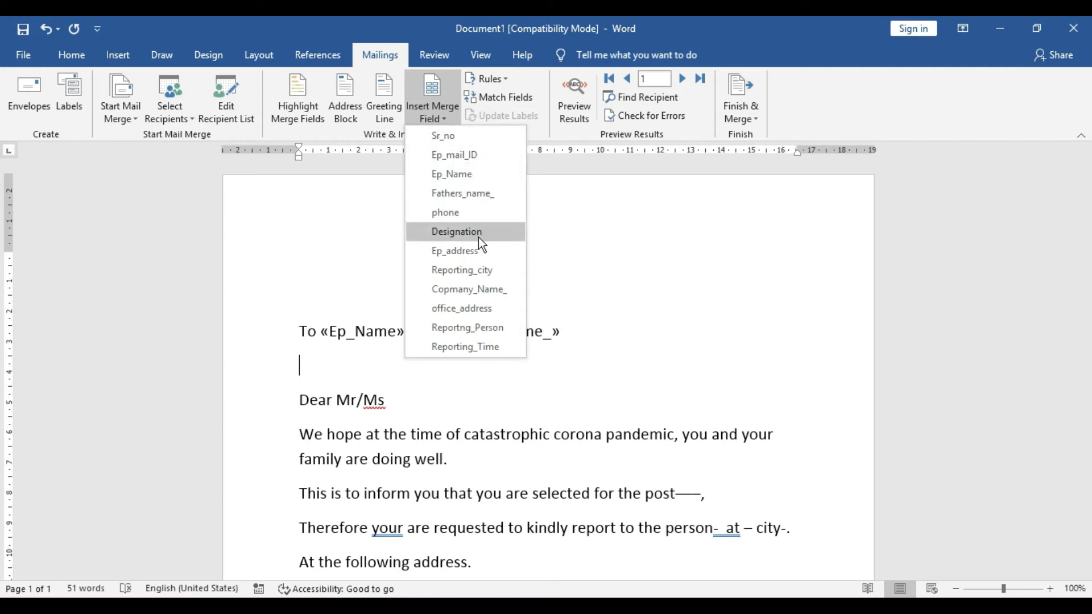
left_click(435, 251)
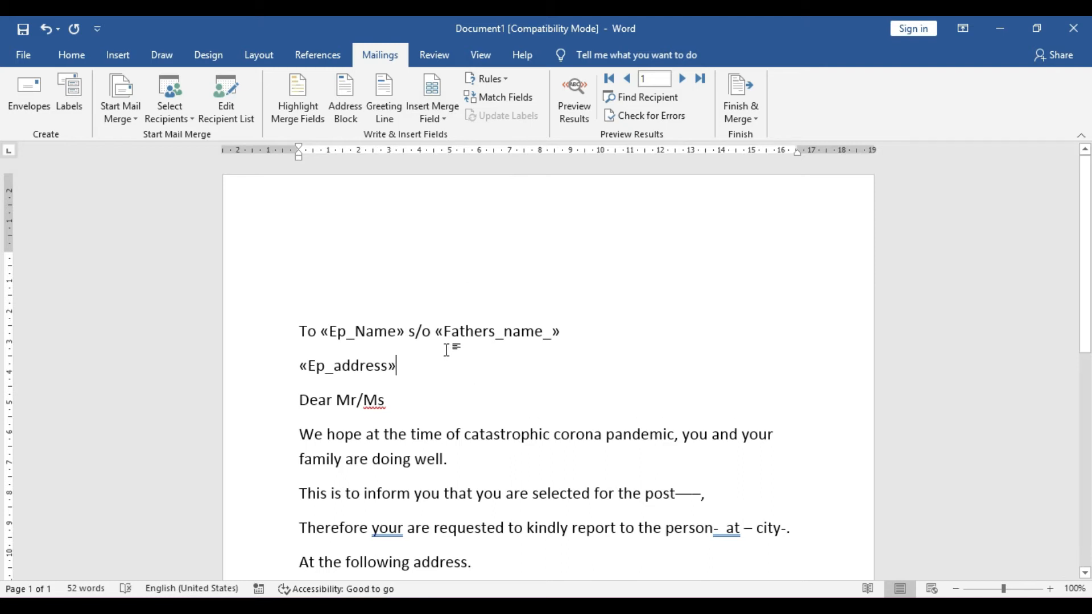
left_click(444, 114)
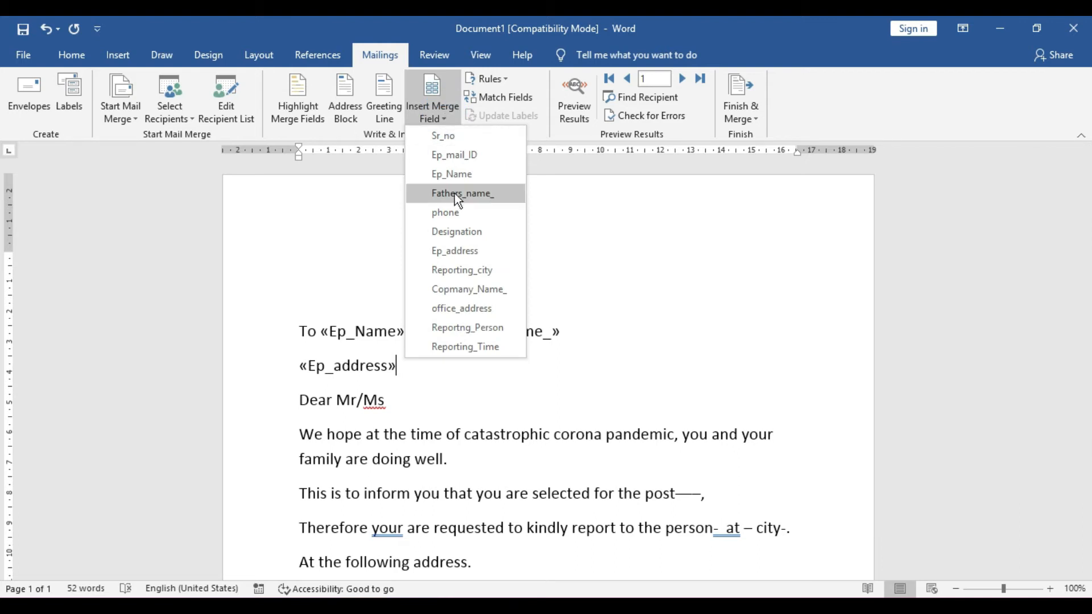
left_click(629, 361)
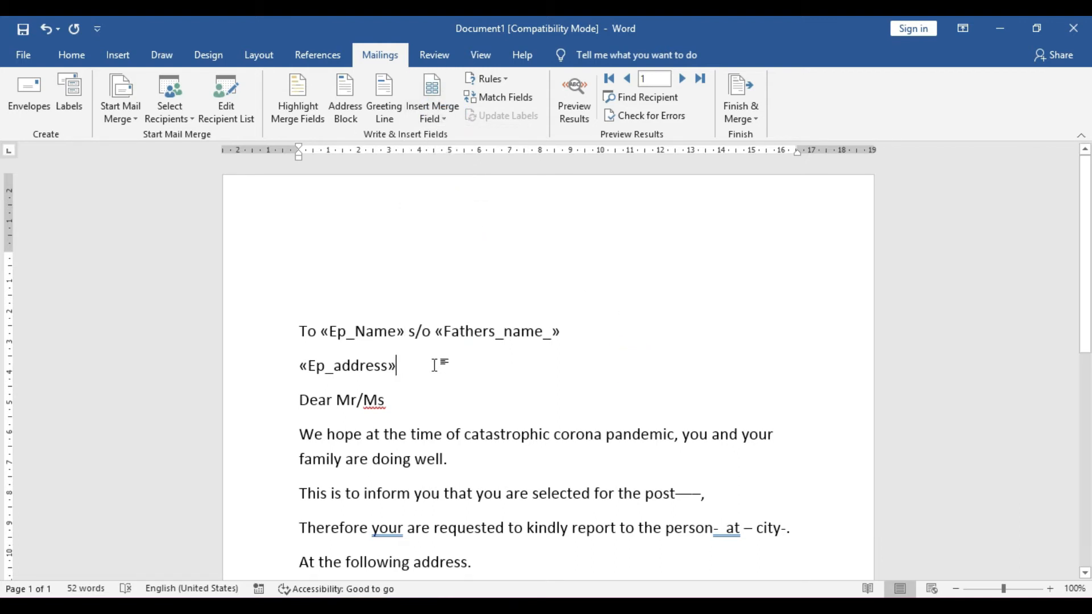
key("Return")
left_click(436, 116)
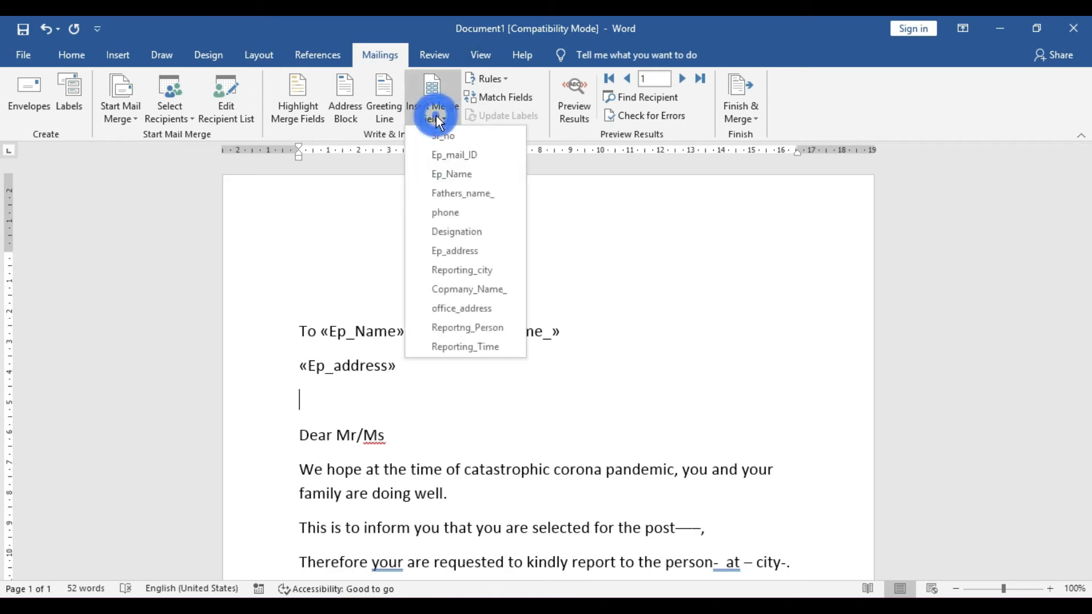
left_click(455, 212)
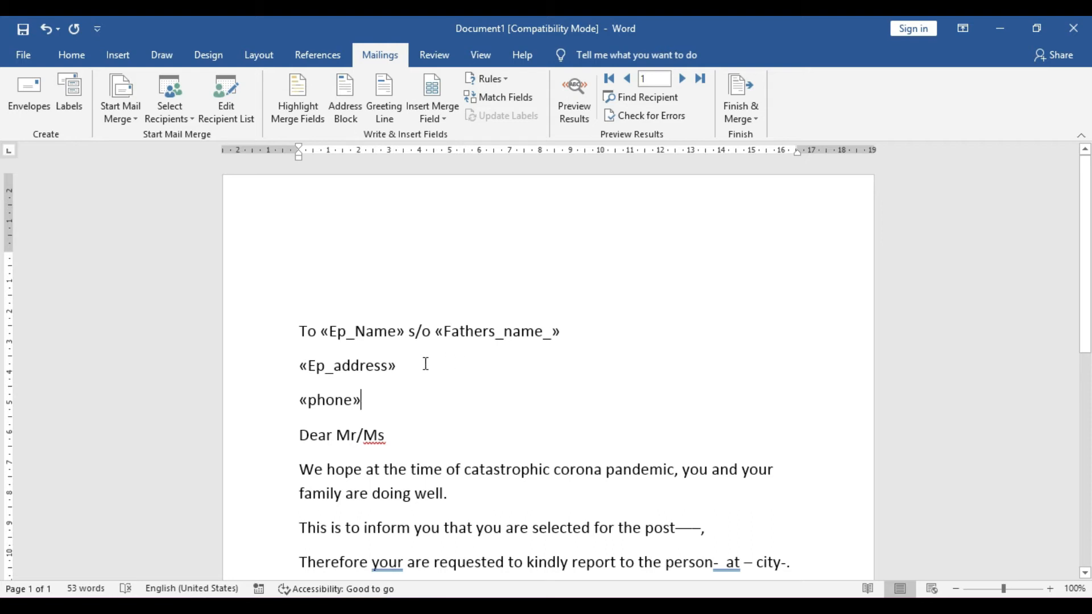
Replace the dashes after "selected for the post" with the Designation merge field, keeping the comma after it.
scroll(425, 363, "down", 3)
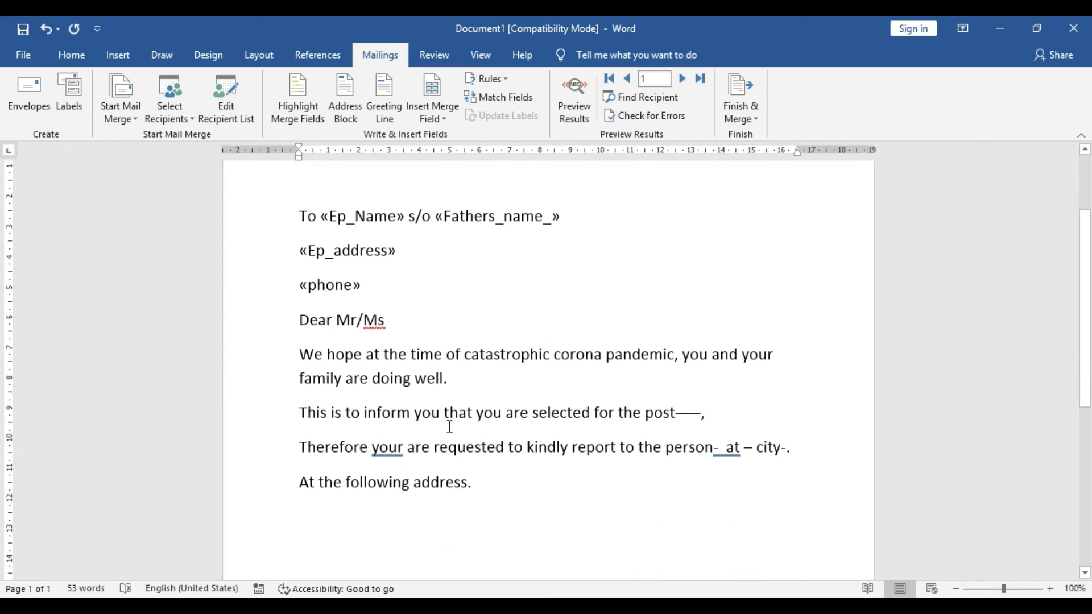
double_click(702, 414)
type(",")
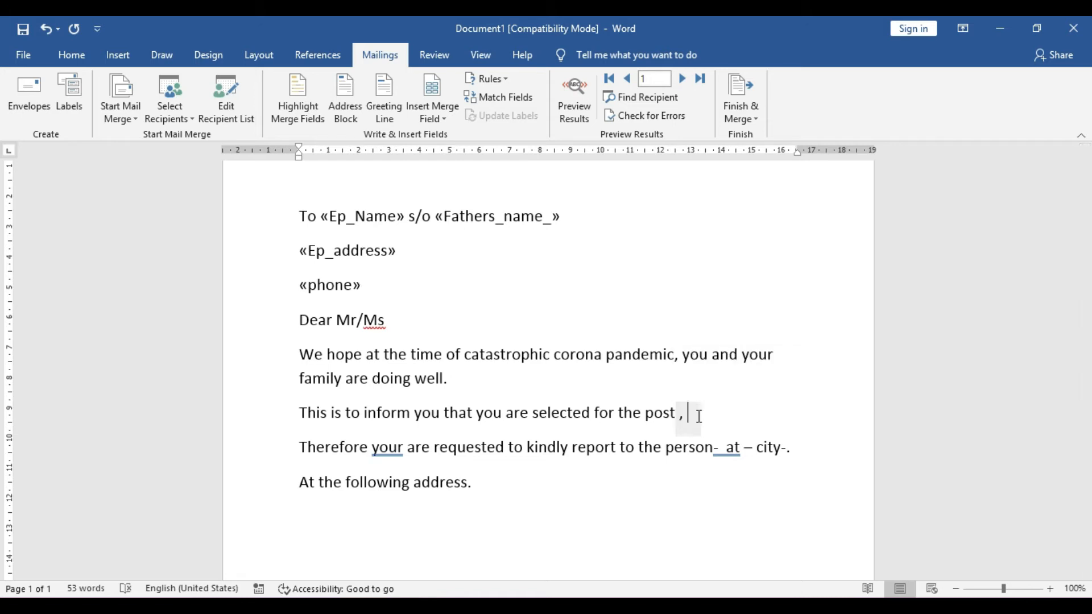
left_click(681, 414)
left_click(448, 116)
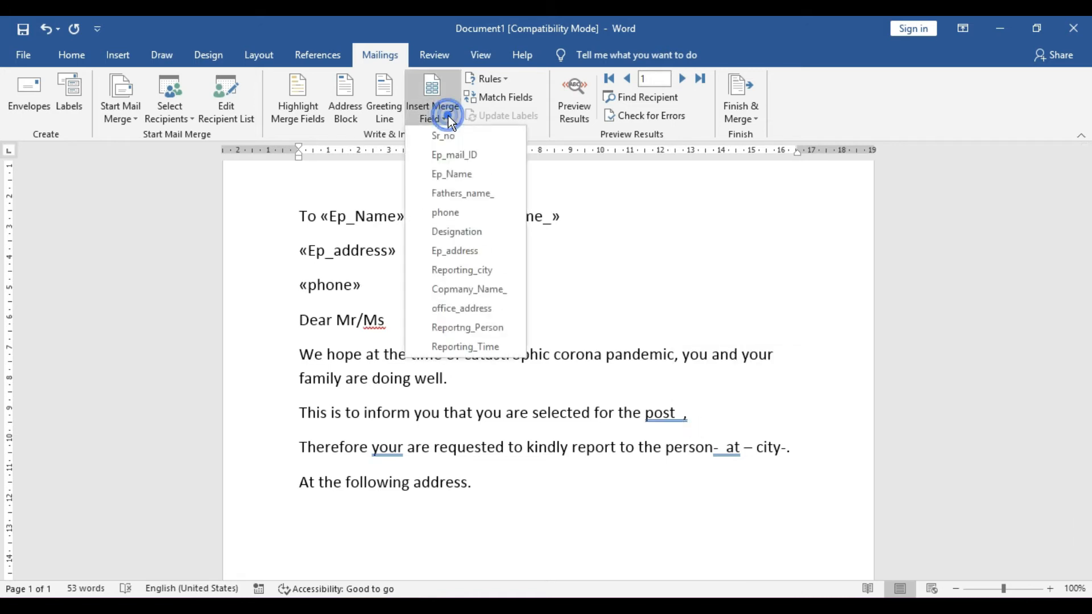
left_click(449, 232)
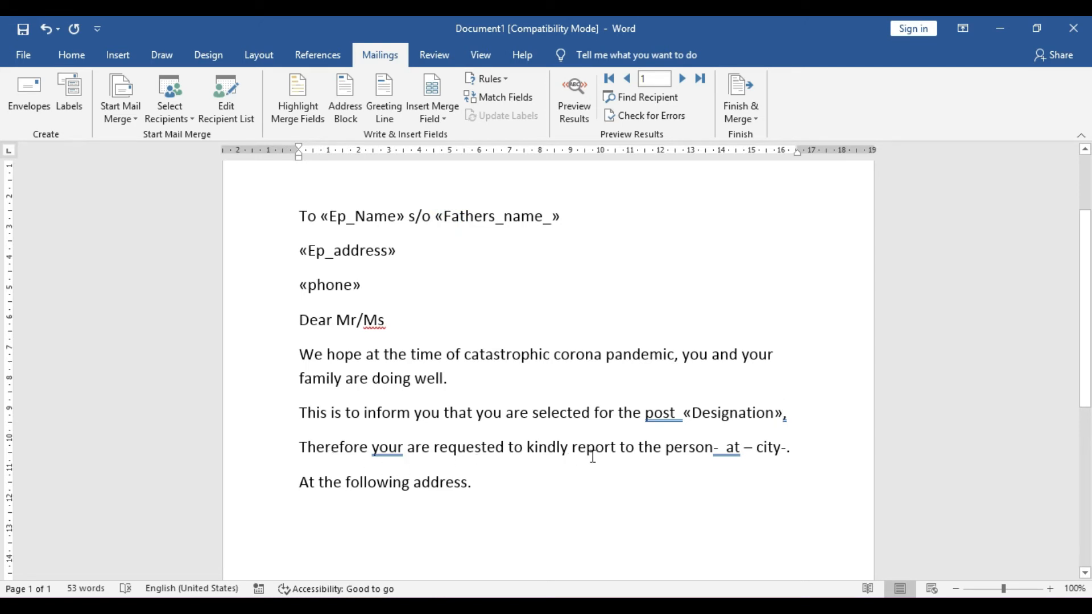
Replace the dashes after "person" and "at" with the Reportng_Person and Reporting_Time merge fields.
double_click(725, 450)
left_click(449, 117)
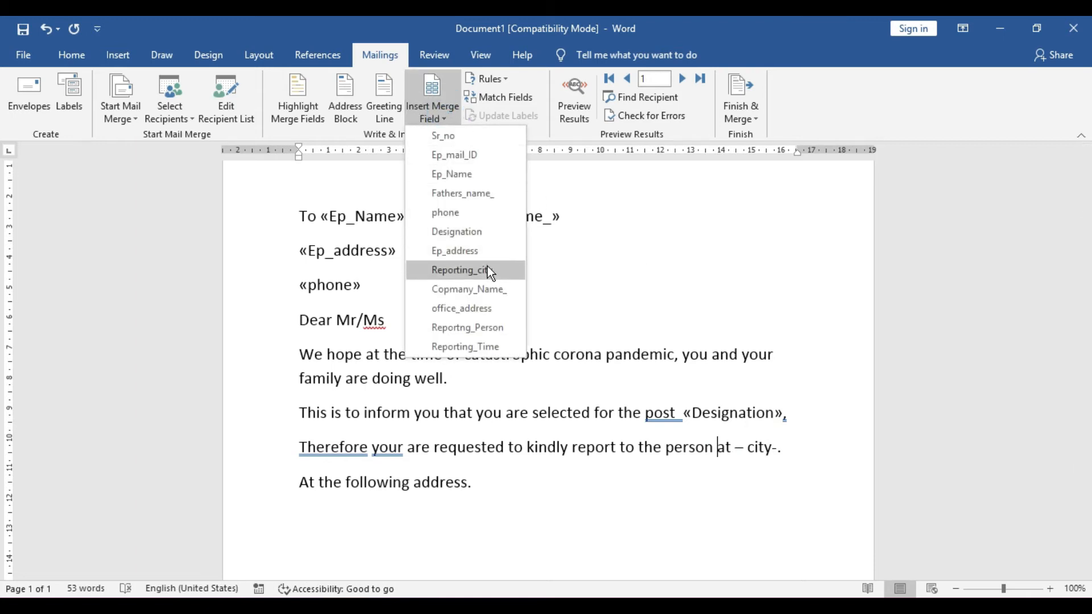
left_click(478, 328)
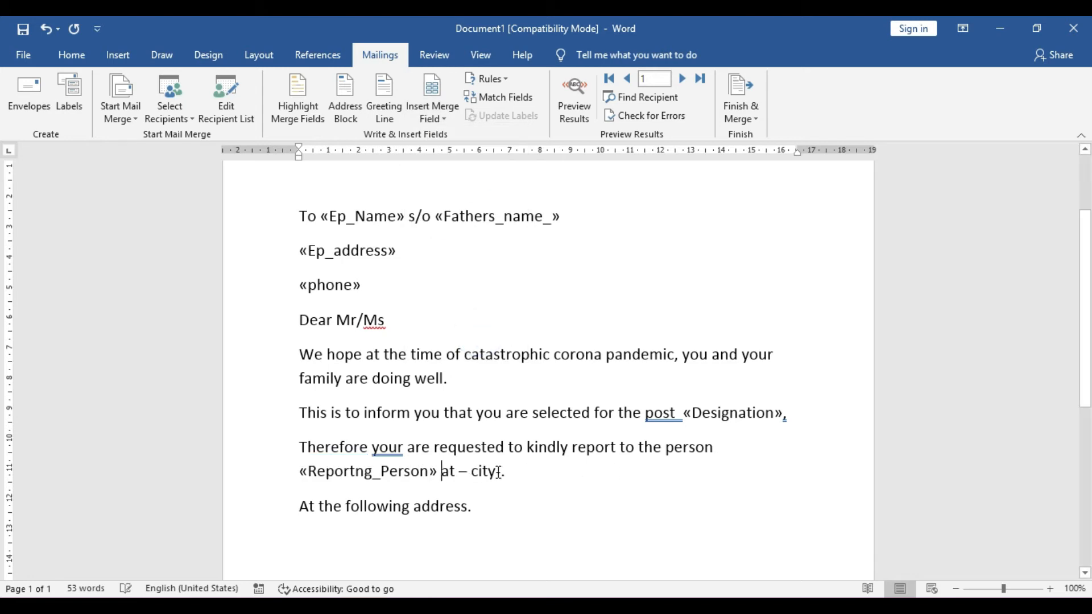
left_click(466, 471)
key("shift+Left")
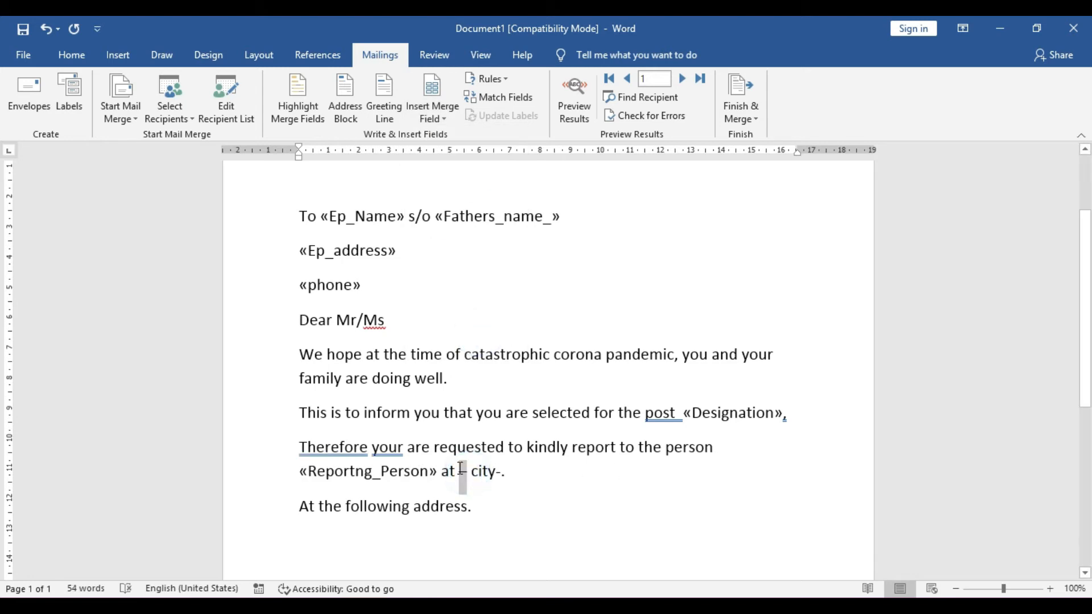
left_click(446, 113)
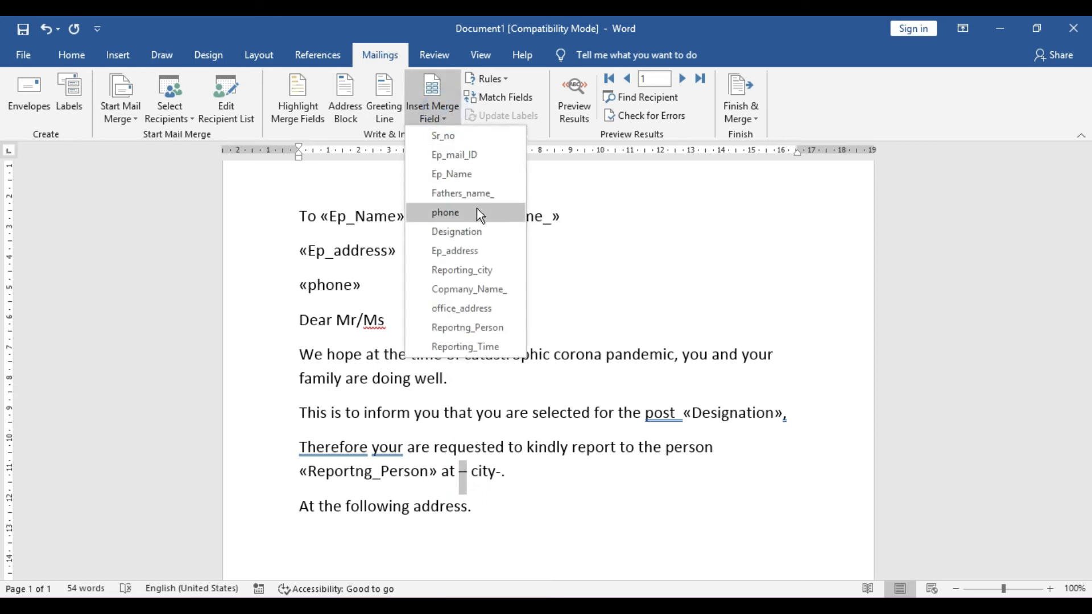
left_click(486, 347)
Replace the dash and full stop after "city" with the Reporting_city merge field, separated by a space.
left_click_drag(634, 476, 625, 471)
left_click(620, 470)
left_click(436, 118)
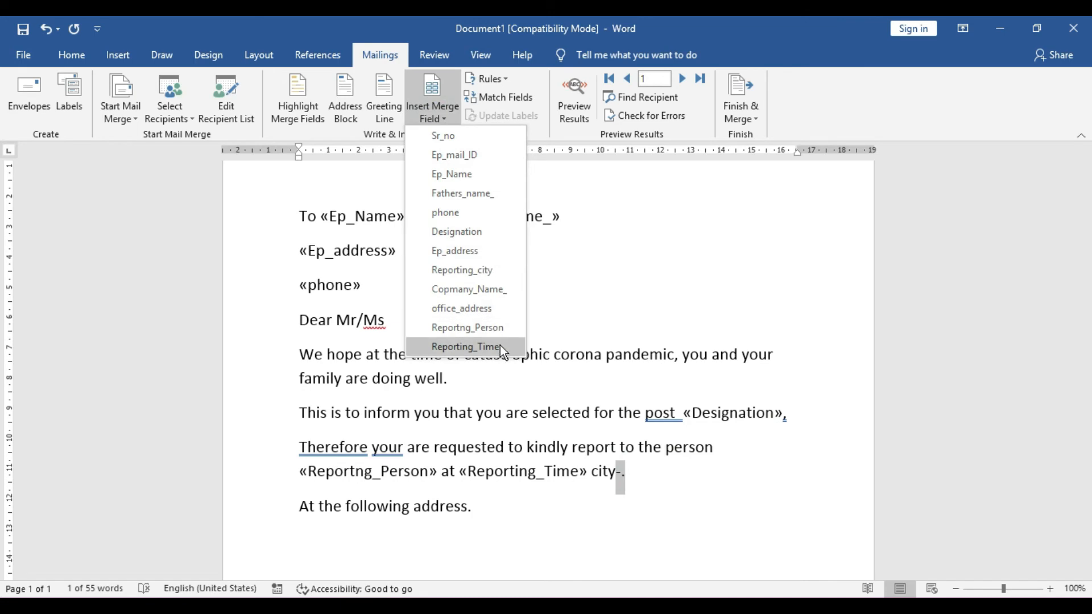
left_click(489, 272)
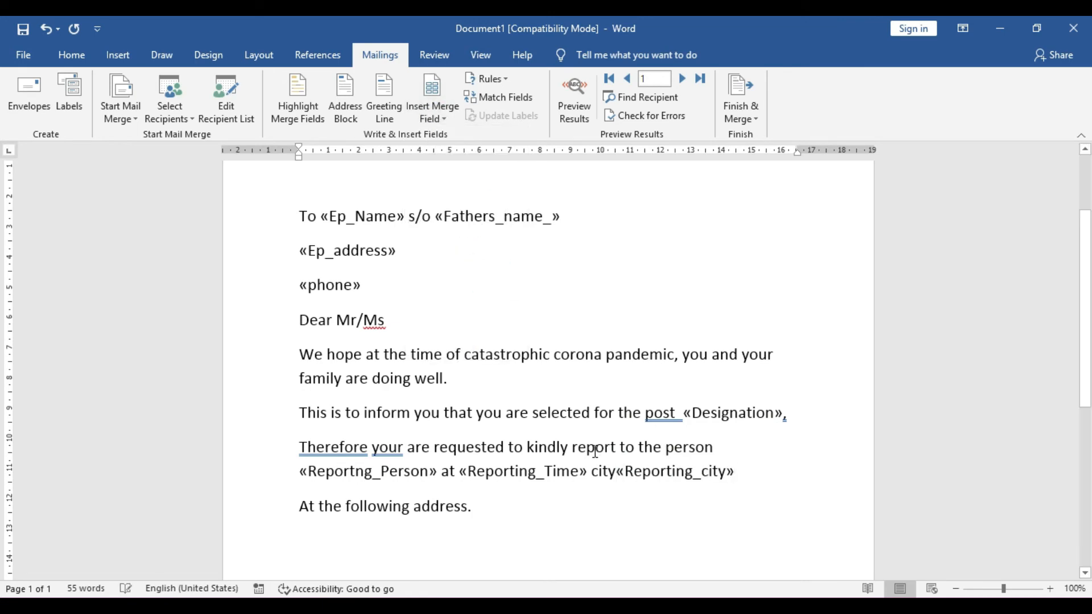
left_click(616, 474)
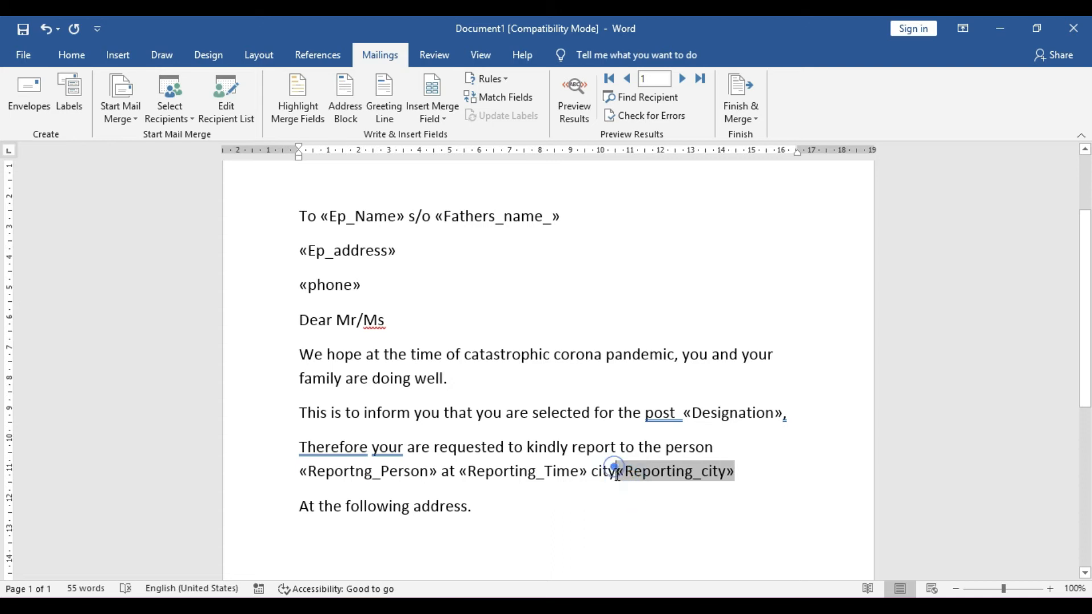
Insert the Copmany_Name_ and office_address merge fields on separate lines below "At the following address.".
scroll(518, 516, "down", 3)
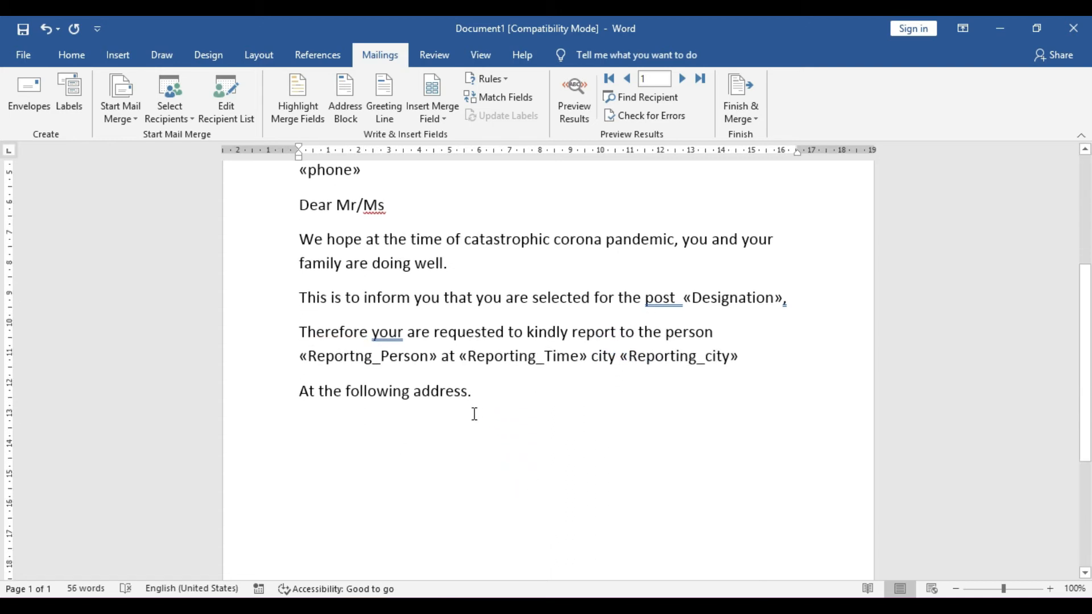
left_click(489, 355)
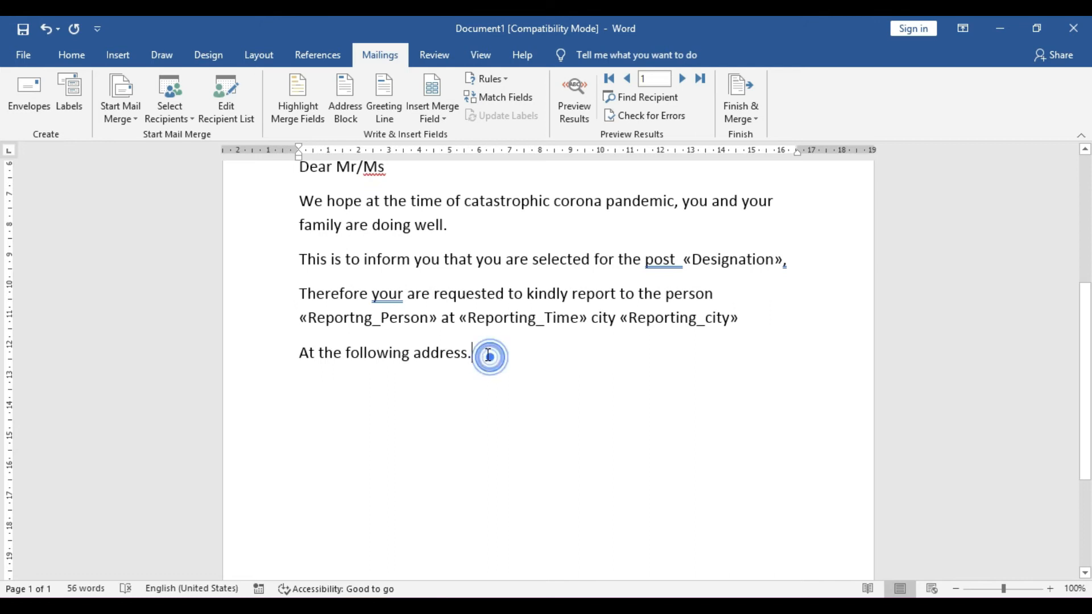
key("Return")
left_click(446, 115)
left_click(491, 291)
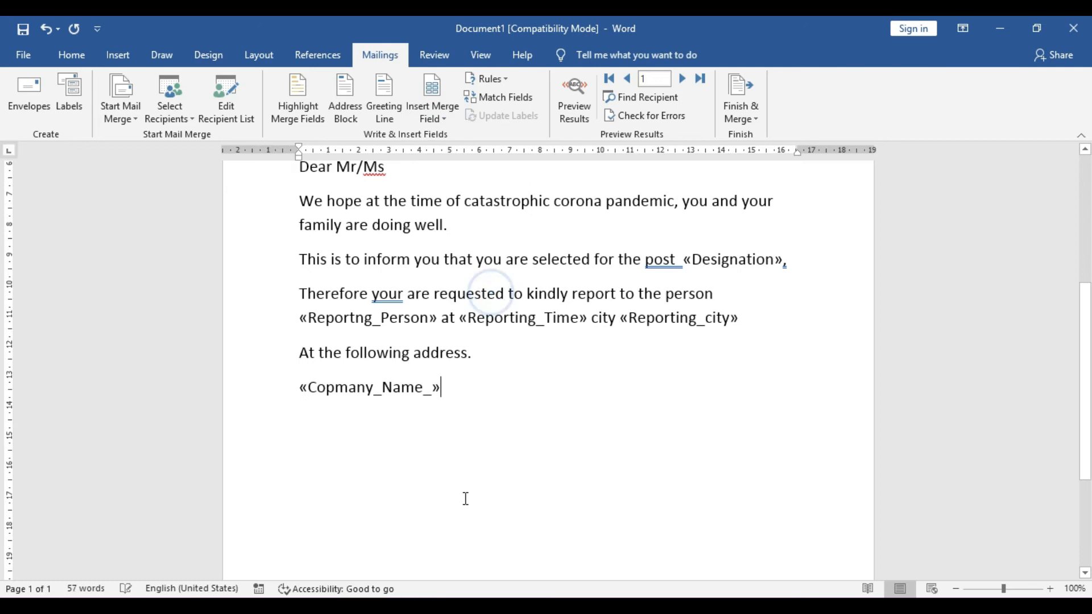
key("Return")
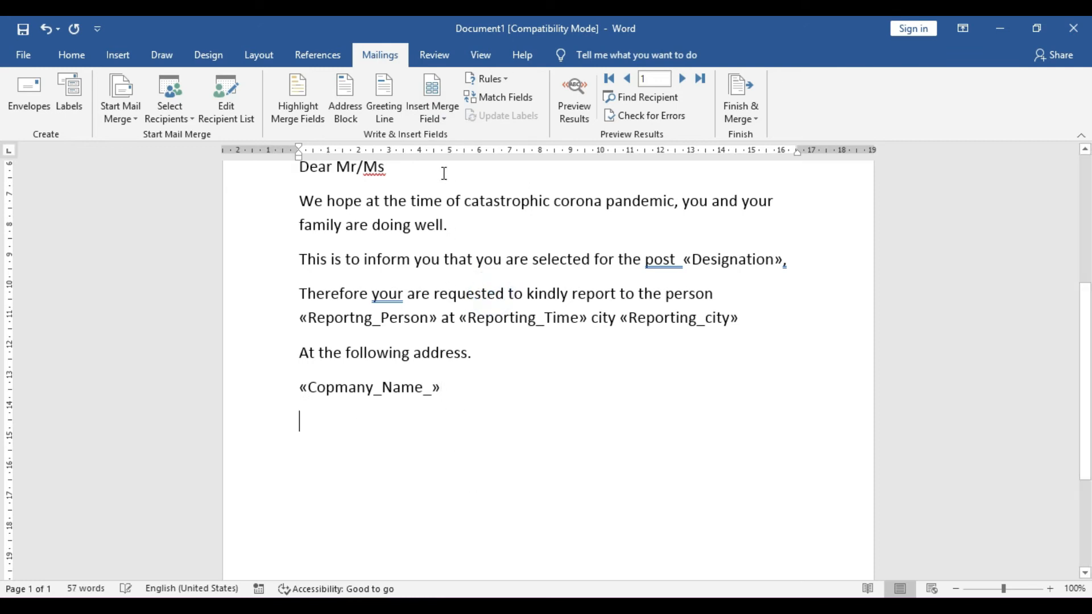
left_click(442, 116)
left_click(463, 309)
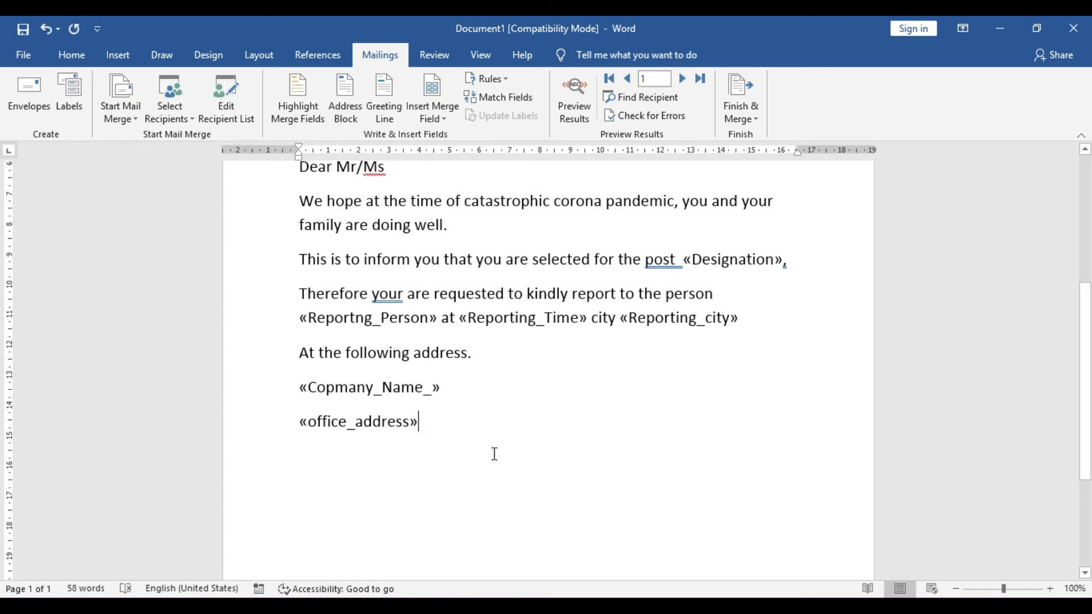
Highlight in yellow the Ep_Name and Fathers_name_ text on the "To" line and the Ep_address, phone and Designation fields.
scroll(495, 454, "up", 6)
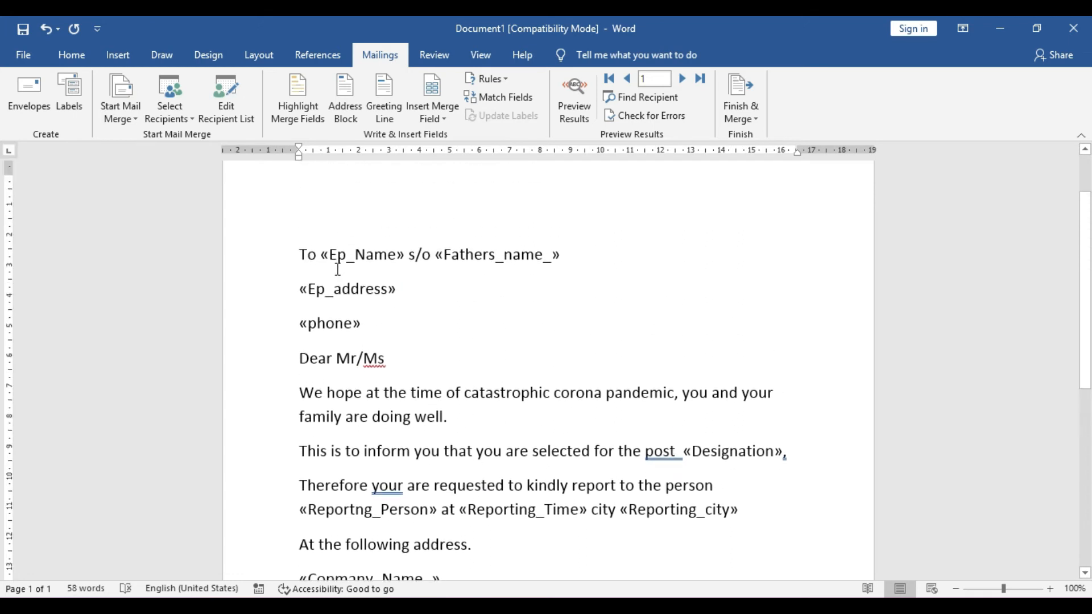
left_click_drag(322, 258, 495, 261)
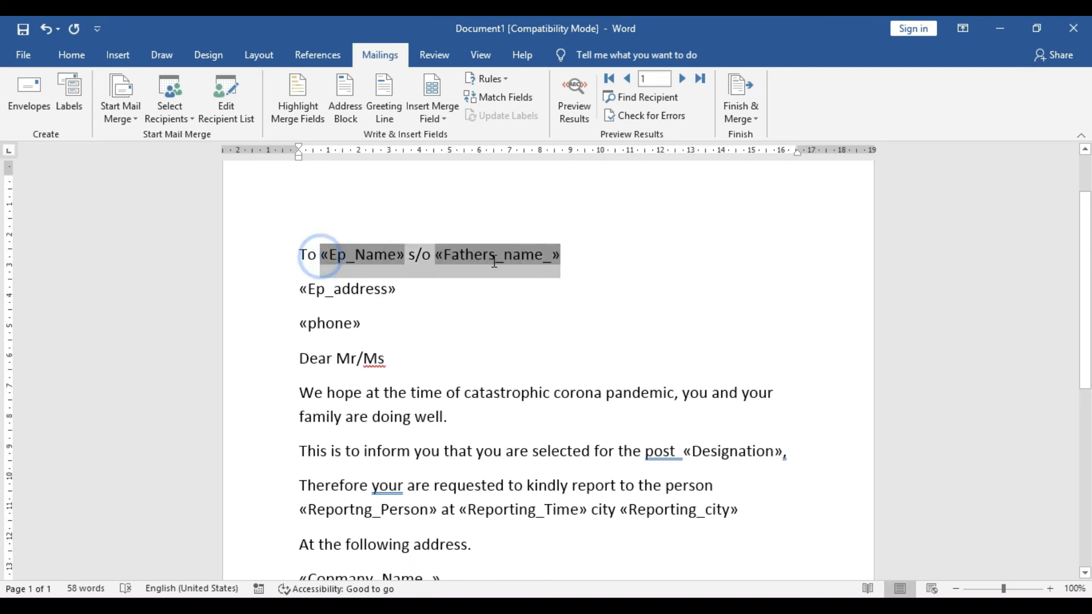
left_click(71, 56)
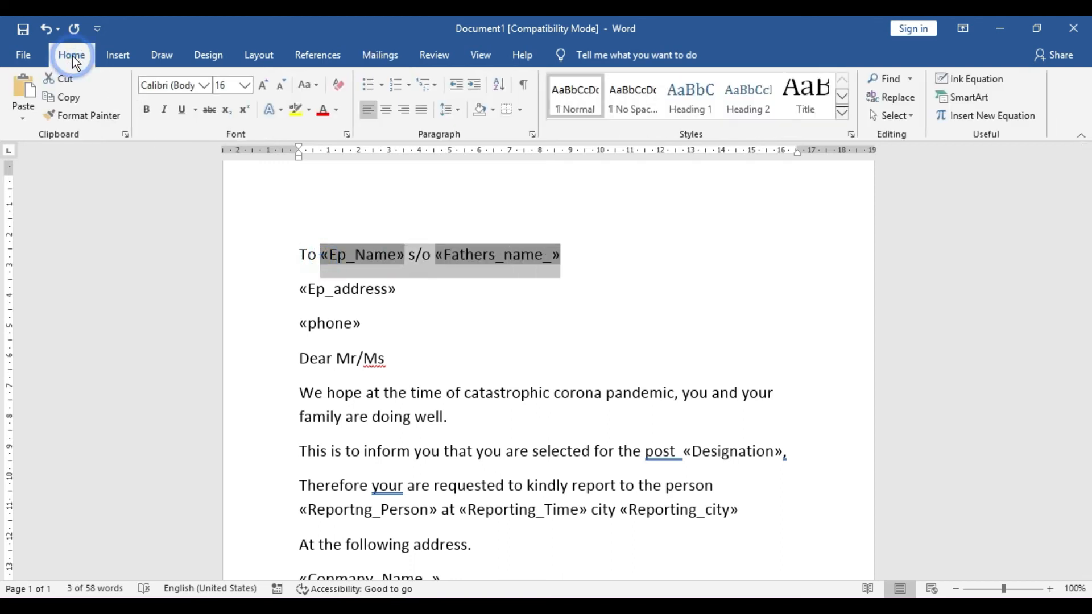
left_click(296, 110)
left_click(445, 303)
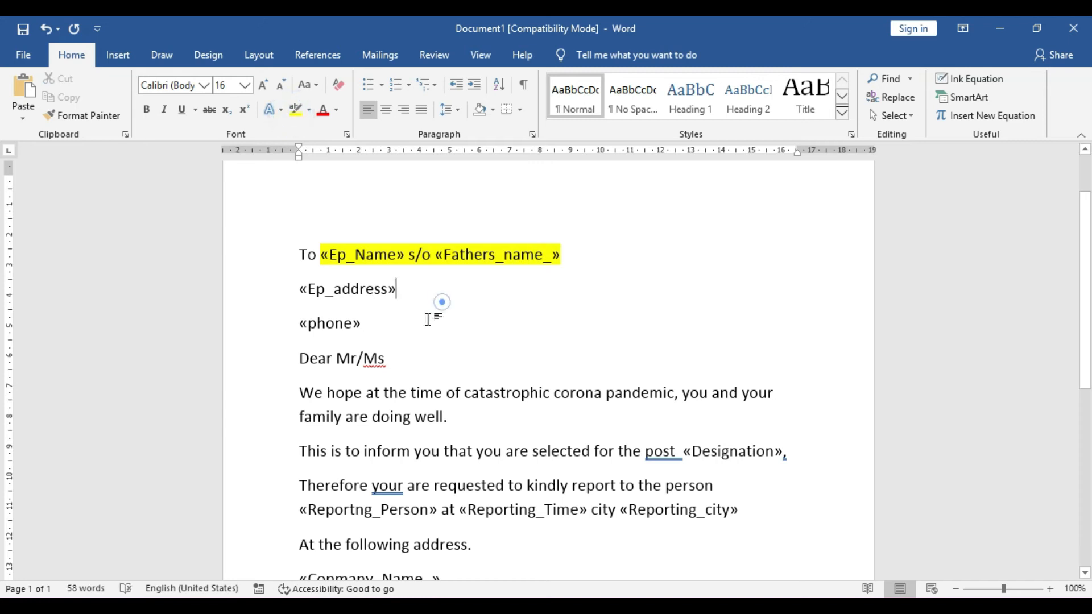
left_click_drag(360, 323, 290, 307)
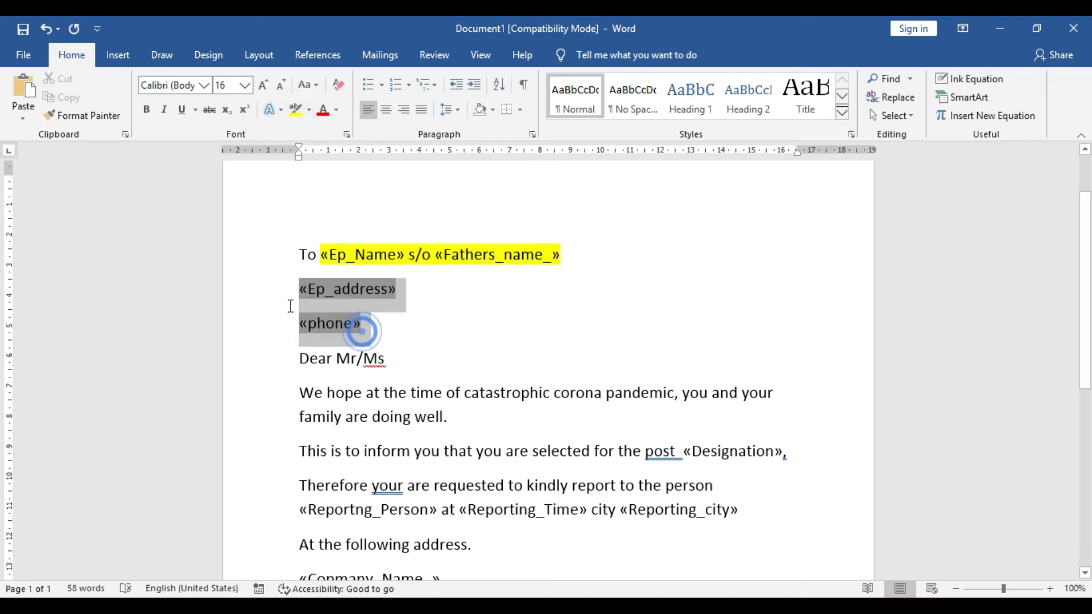
left_click(295, 110)
left_click_drag(682, 453, 785, 453)
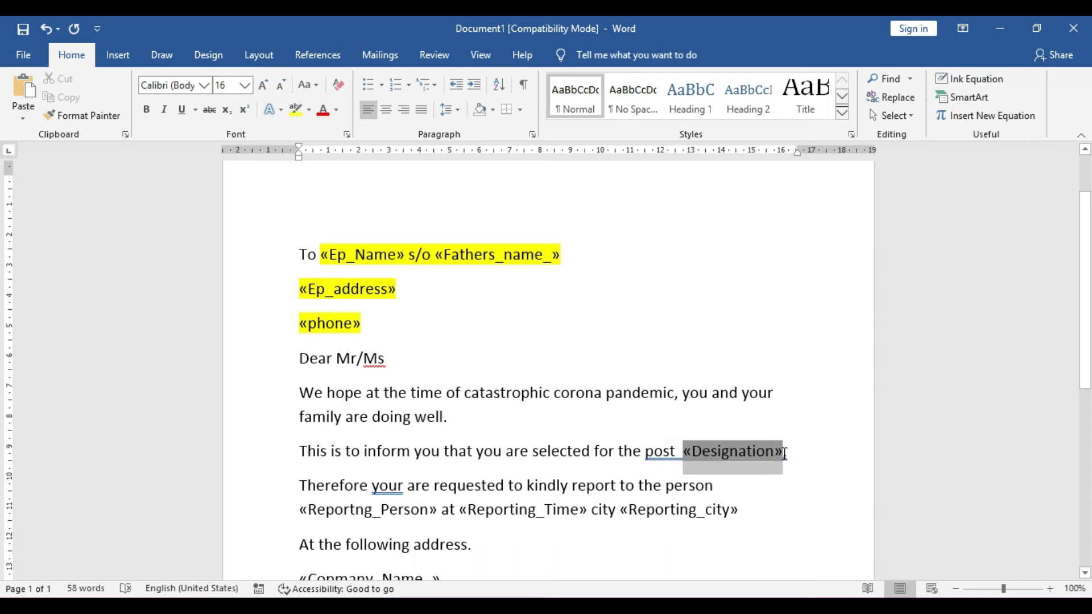
left_click(292, 110)
Highlight the Reportng_Person, Reporting_Time and Reporting_city merge fields in yellow.
scroll(539, 317, "down", 2)
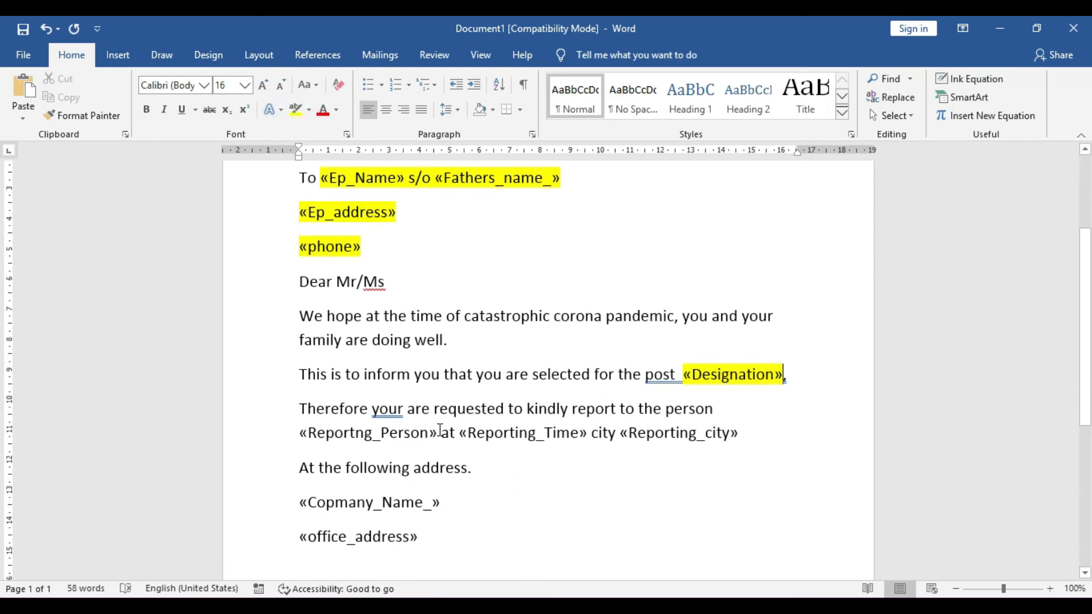
left_click_drag(438, 433, 299, 432)
left_click(292, 114)
left_click(325, 432)
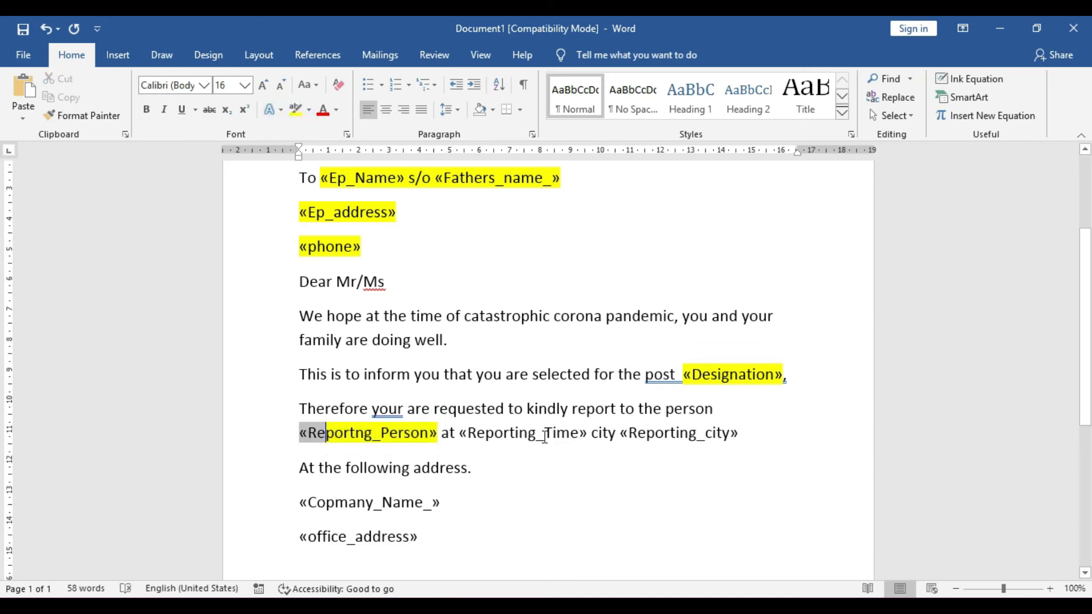
left_click_drag(460, 434, 588, 434)
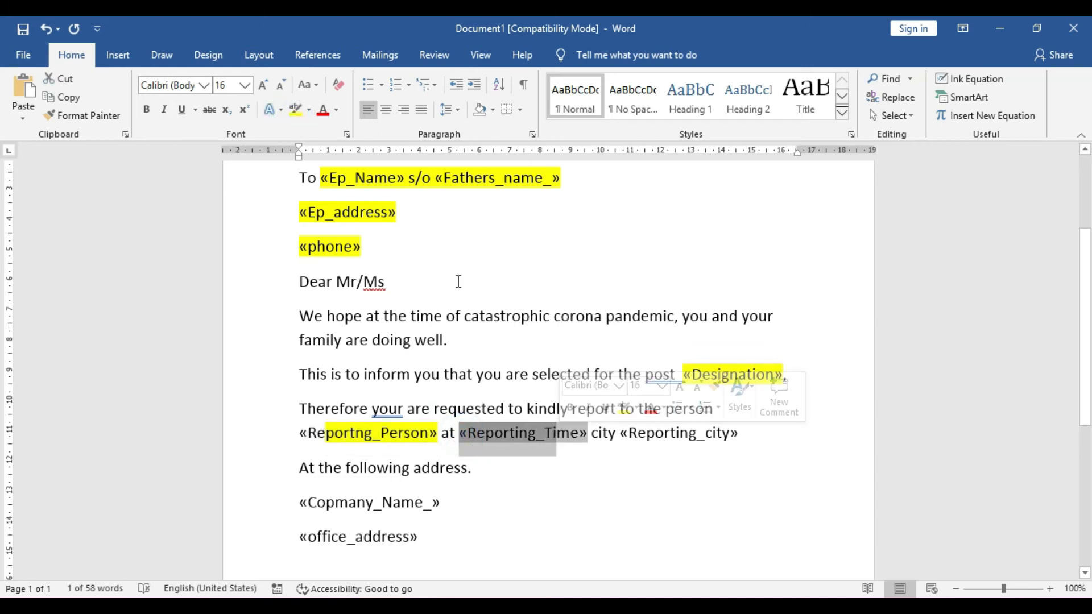
left_click(292, 112)
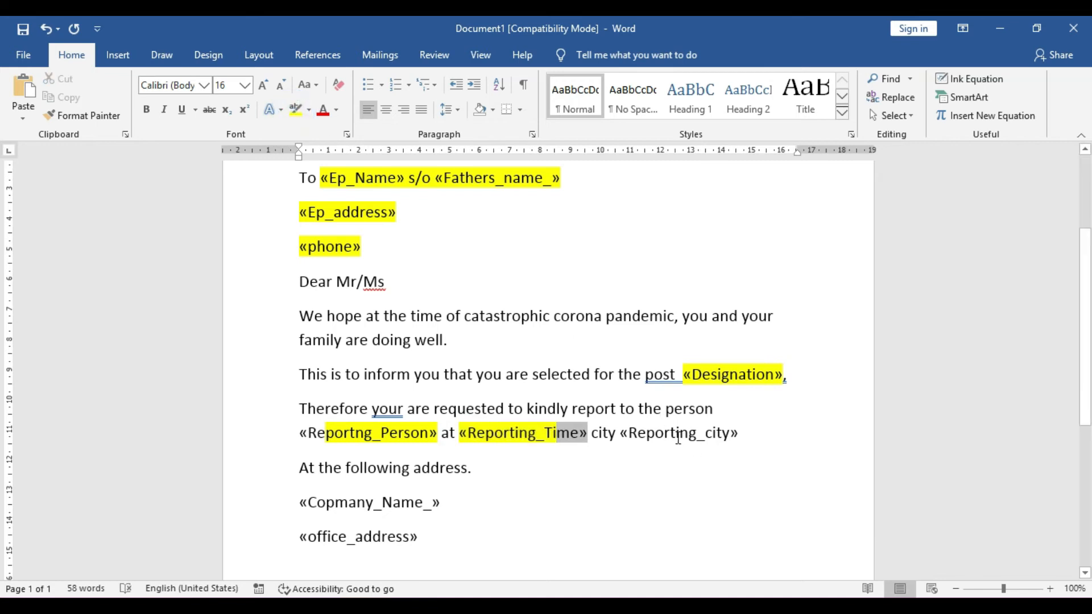
left_click(677, 438)
left_click(295, 110)
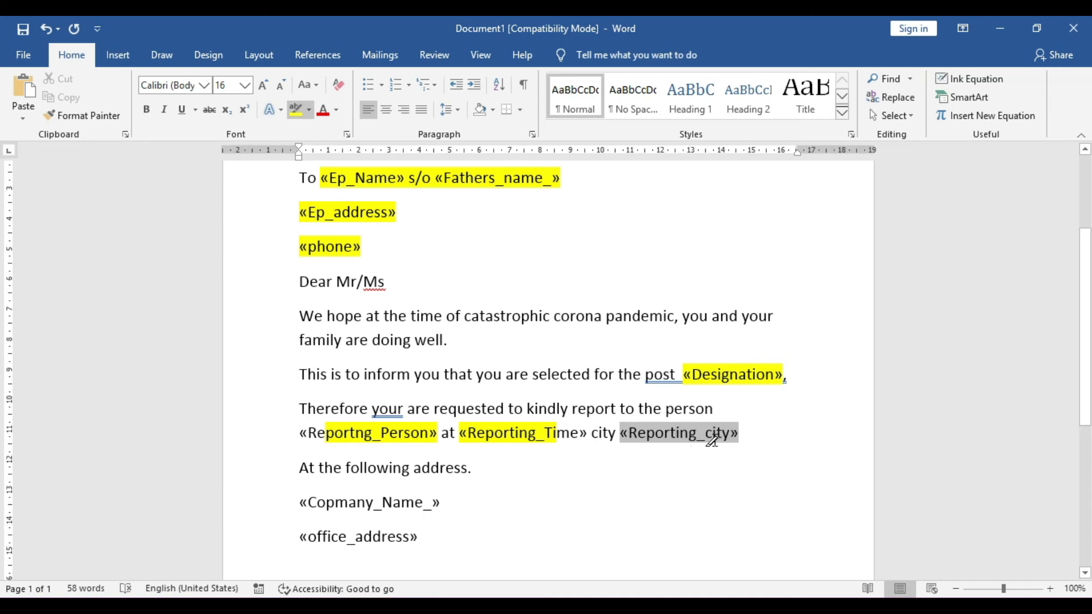
left_click_drag(744, 437, 628, 437)
left_click(296, 109)
Highlight the Copmany_Name_ and office_address merge fields in yellow.
scroll(392, 443, "down", 2)
left_click_drag(430, 466, 302, 431)
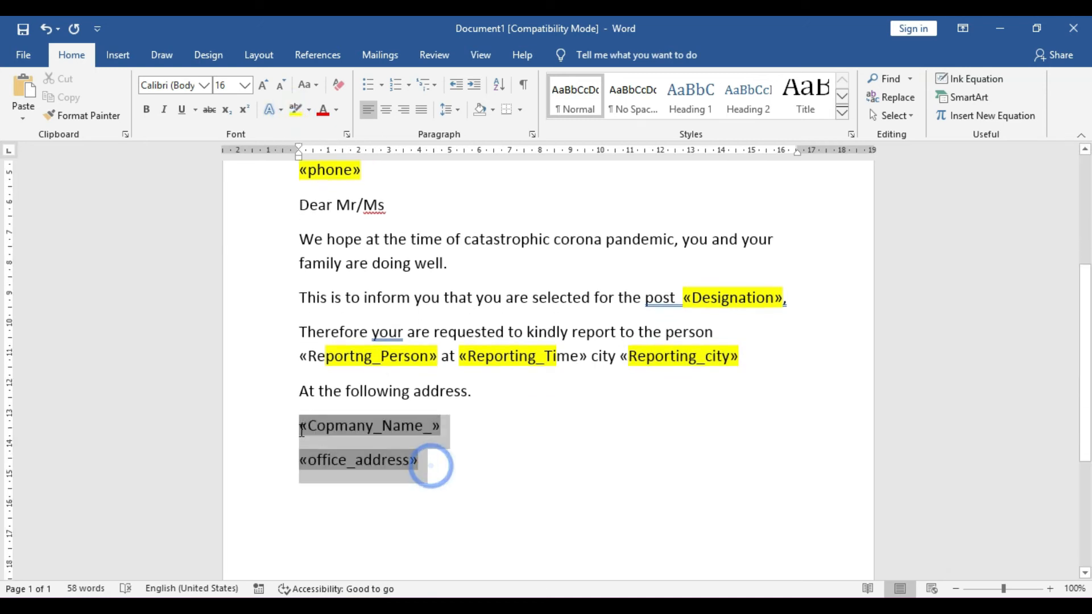
left_click(294, 110)
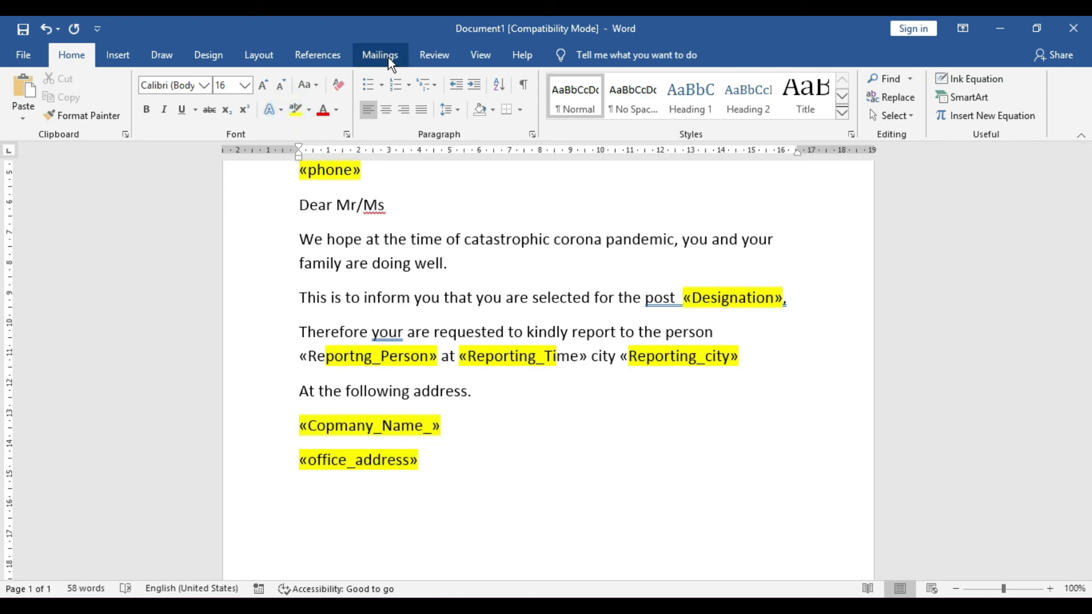
Preview the merge results and check the first recipient's letter from the "To" line to the office address.
left_click(391, 61)
scroll(538, 397, "up", 2)
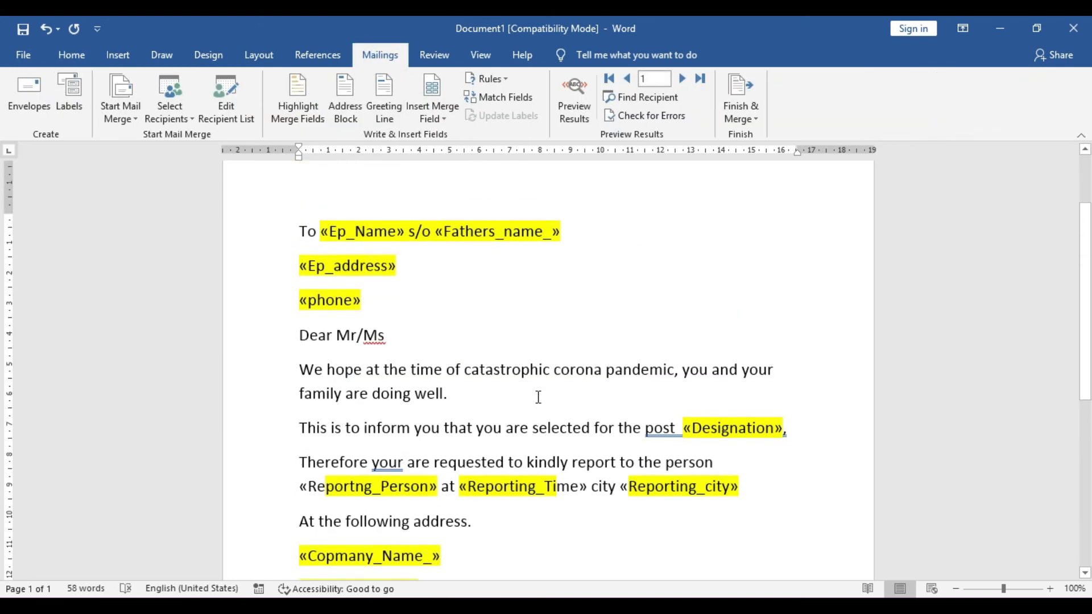
scroll(538, 397, "up", 2)
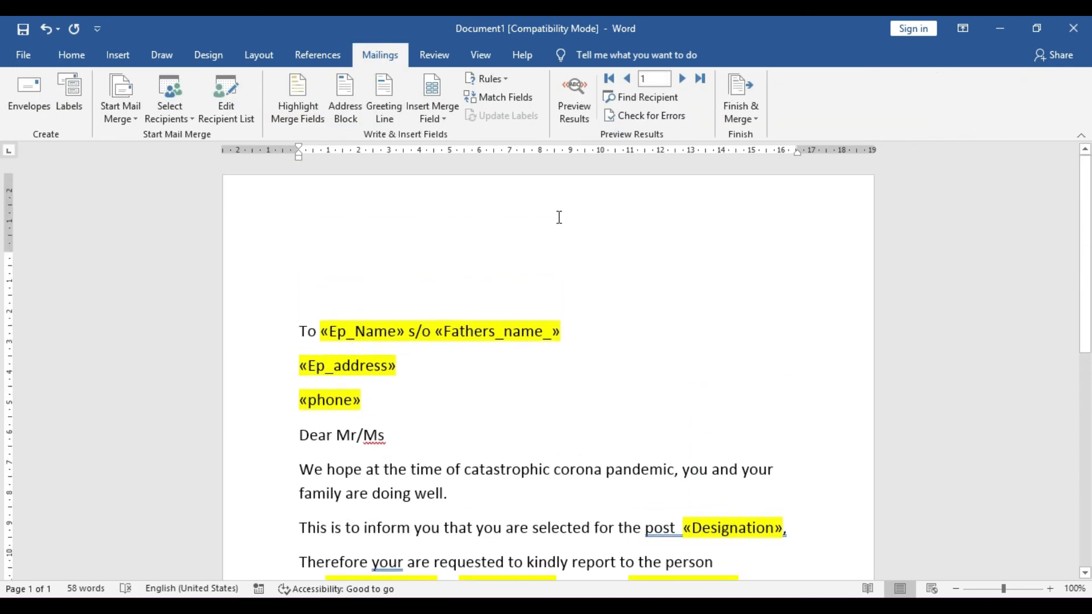
left_click(575, 89)
scroll(563, 336, "down", 2)
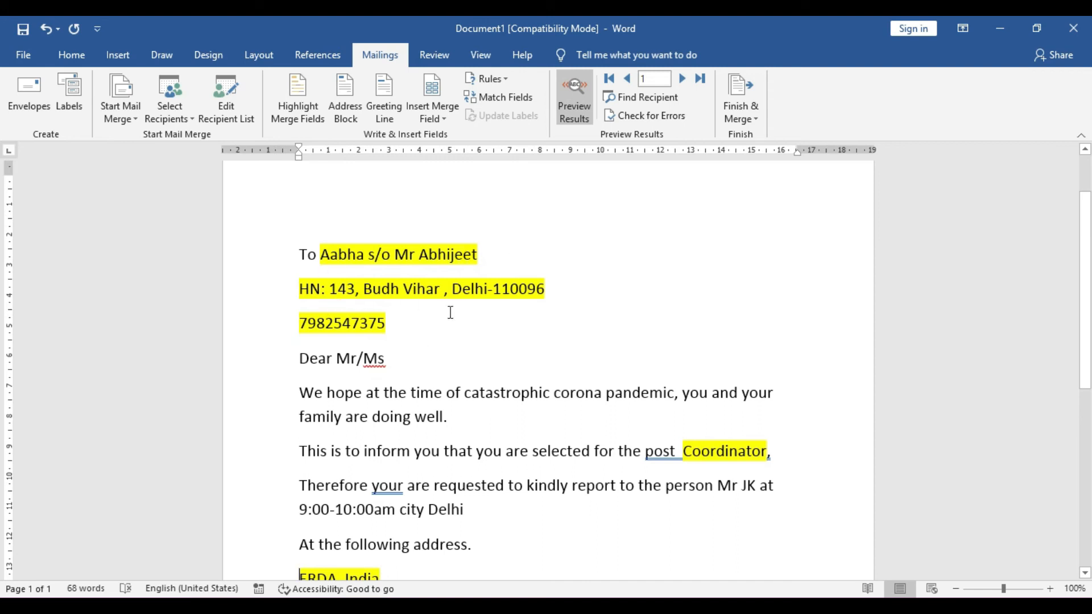
scroll(370, 307, "down", 2)
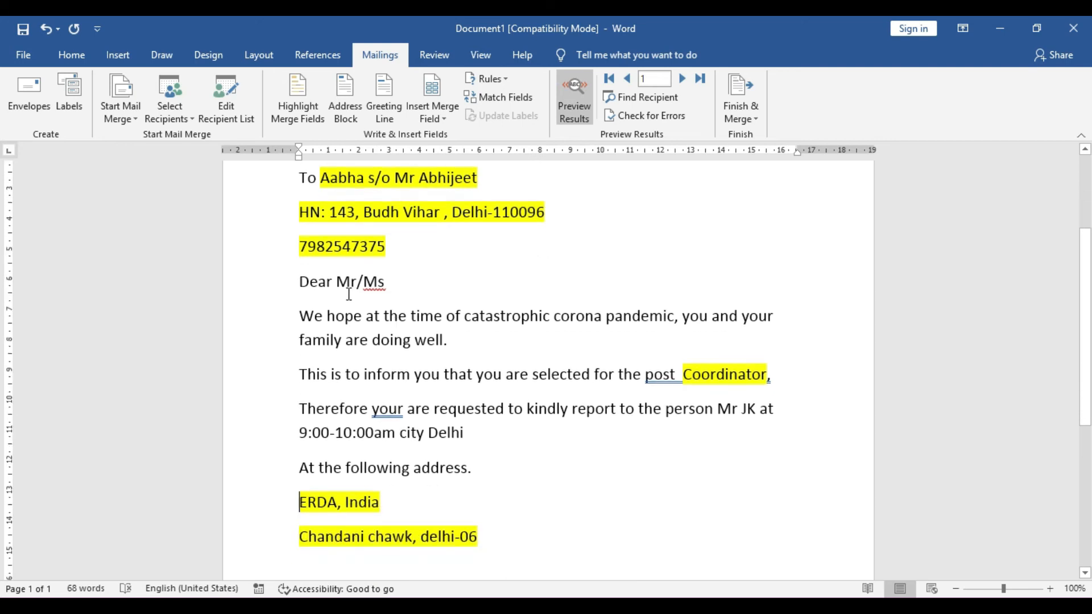
Insert the Ep_Name merge field after "Dear Mr/Ms" in the greeting line.
scroll(333, 281, "down", 1)
left_click(387, 243)
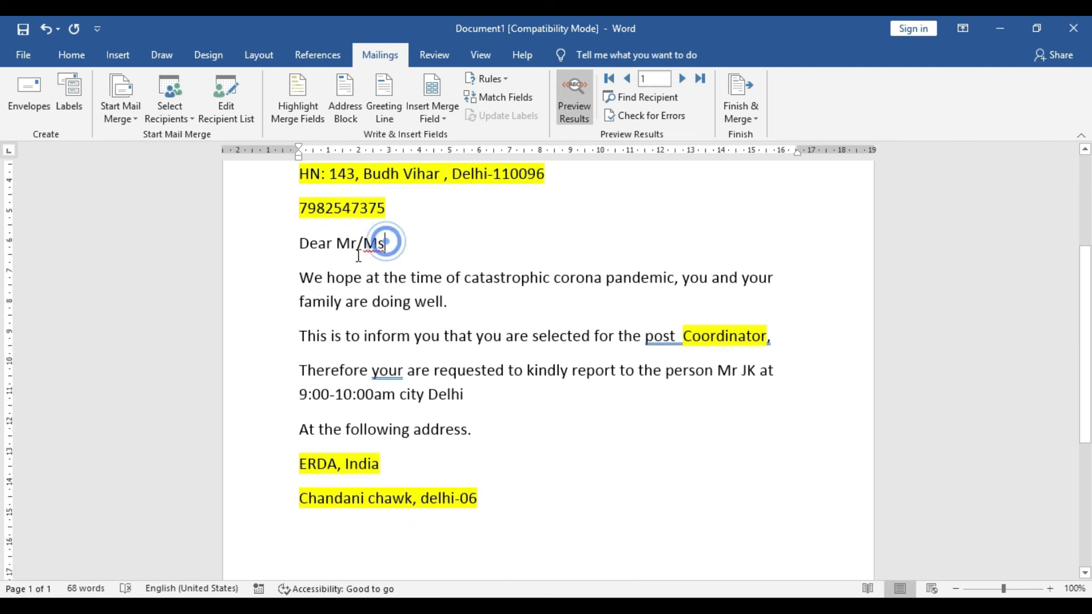
left_click(444, 117)
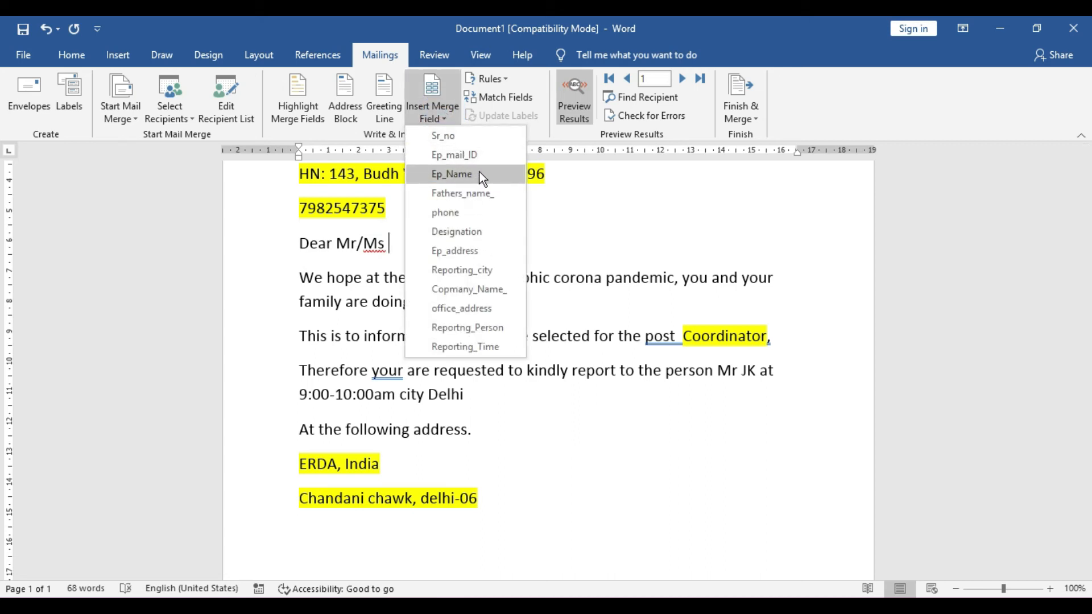
left_click(459, 177)
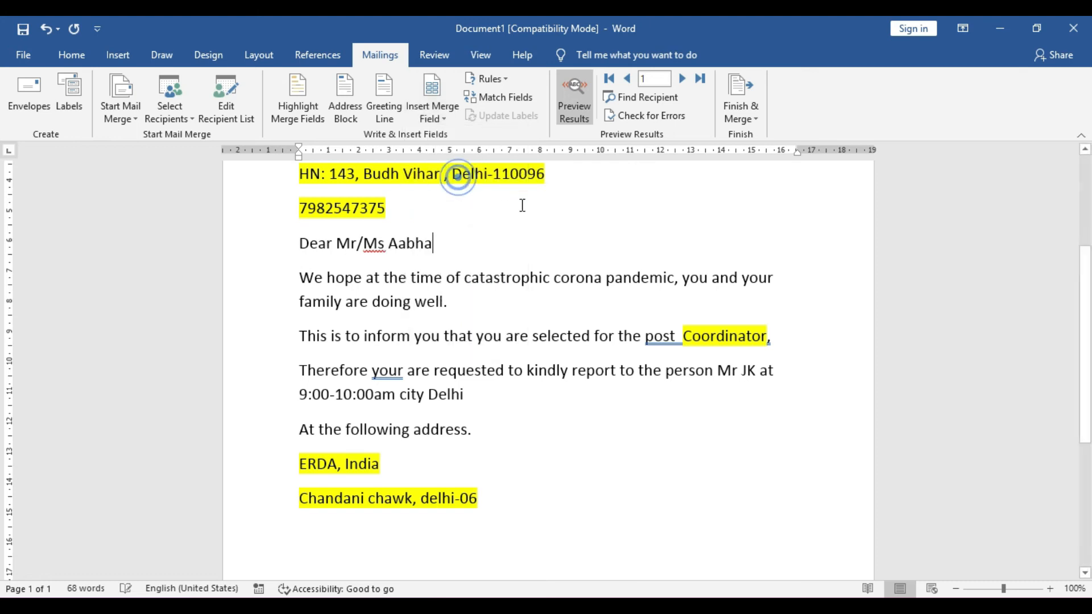
Highlight the Ep_Name merge field in the greeting line in yellow.
scroll(461, 254, "down", 5)
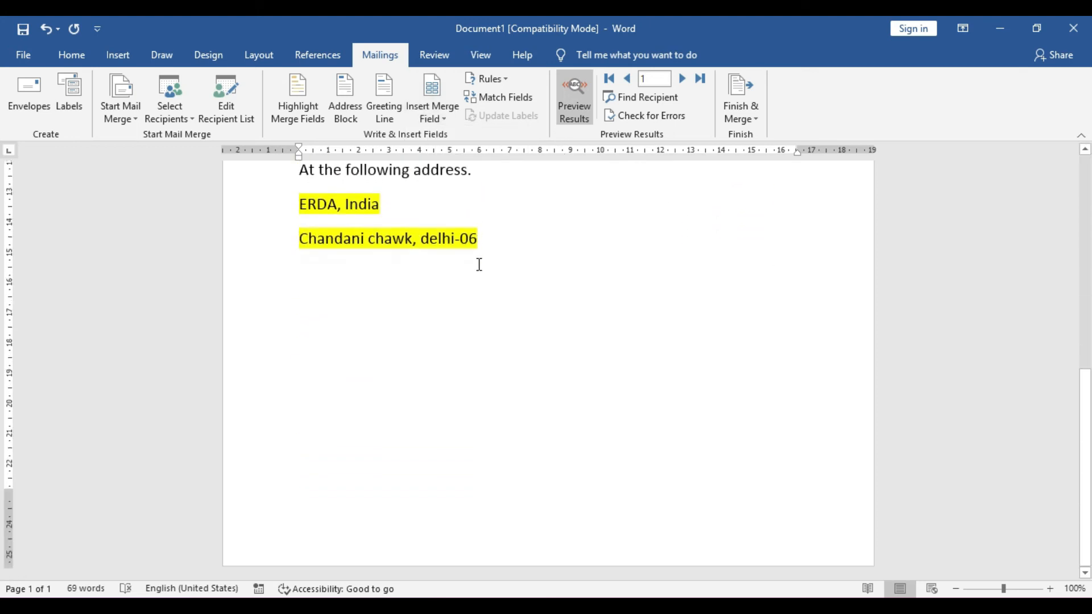
scroll(478, 264, "up", 8)
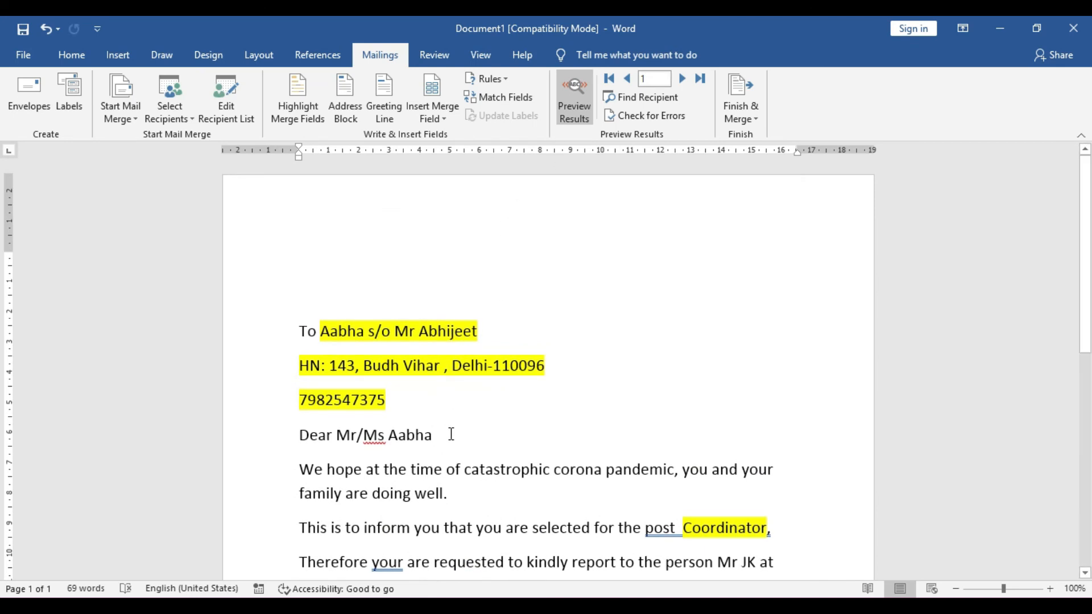
scroll(453, 399, "down", 2)
left_click_drag(429, 319, 385, 315)
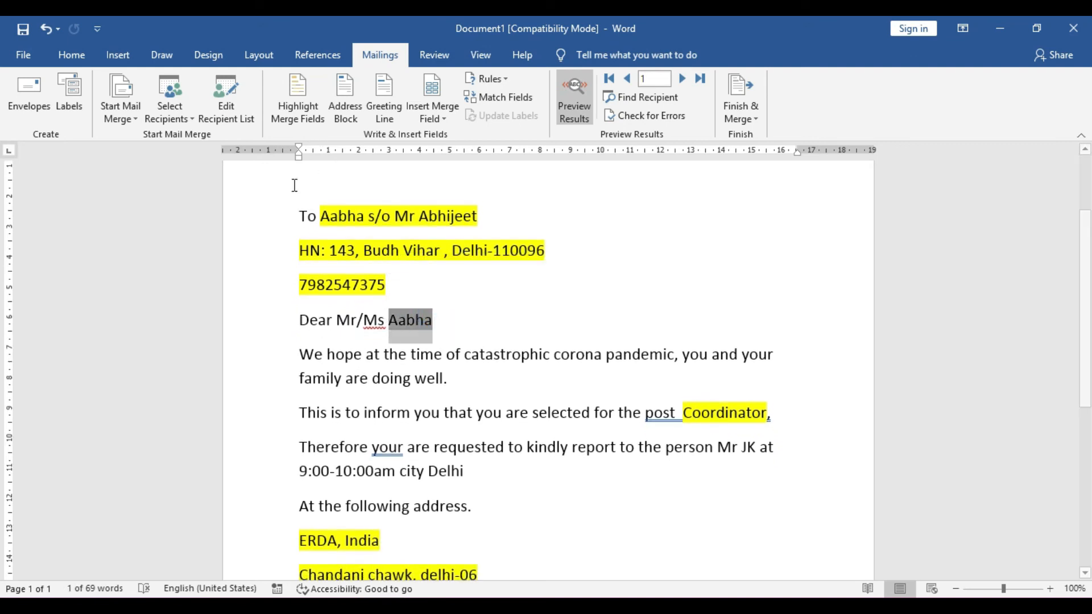
left_click(89, 57)
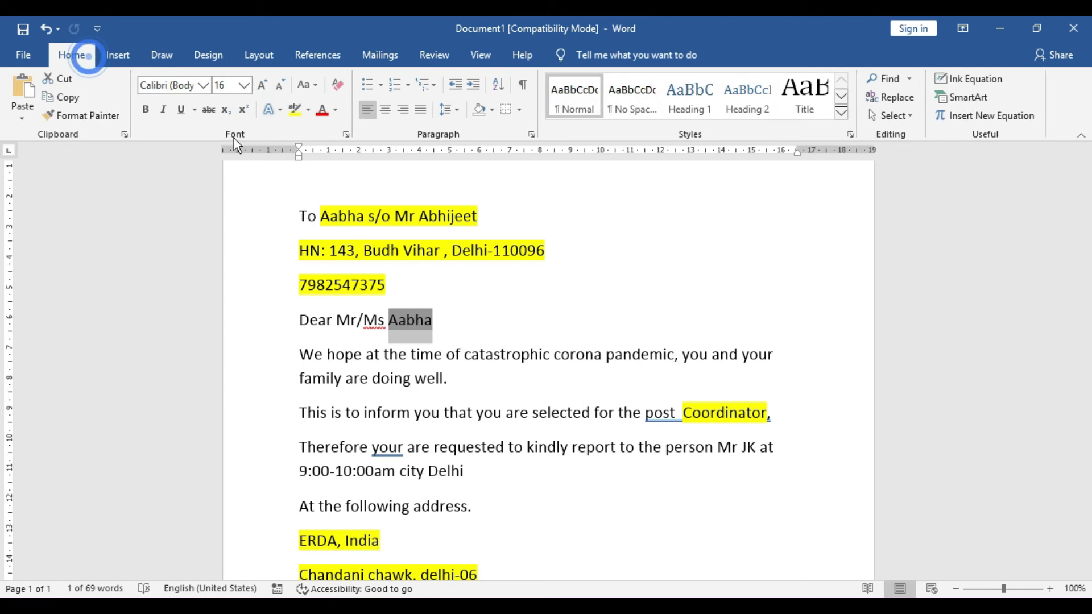
left_click(296, 108)
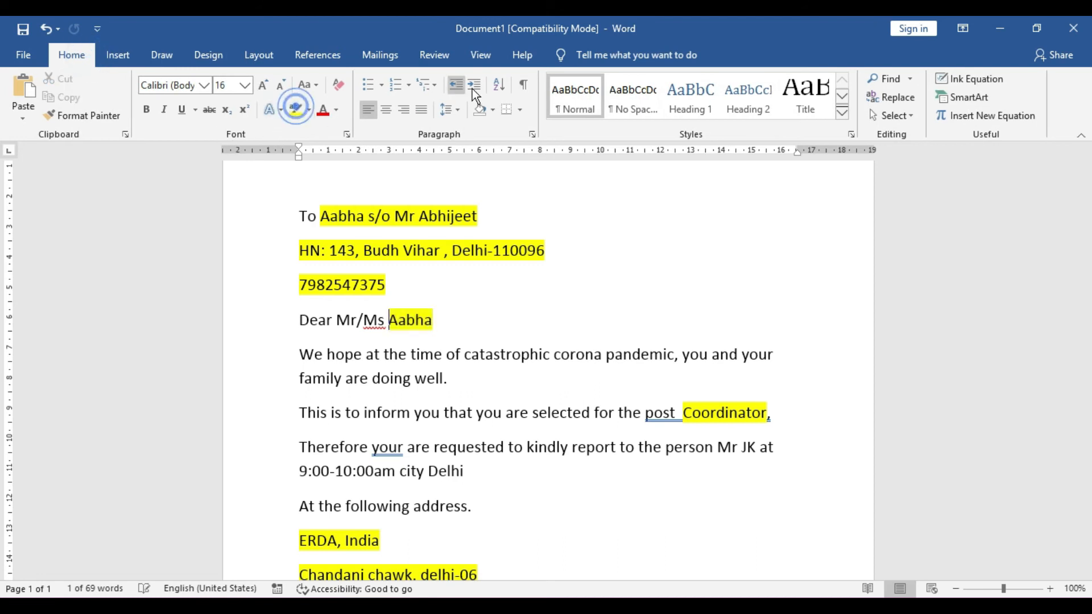
left_click(377, 59)
Look over the first letter and step through the recipient previews up to record 5.
scroll(397, 316, "down", 2)
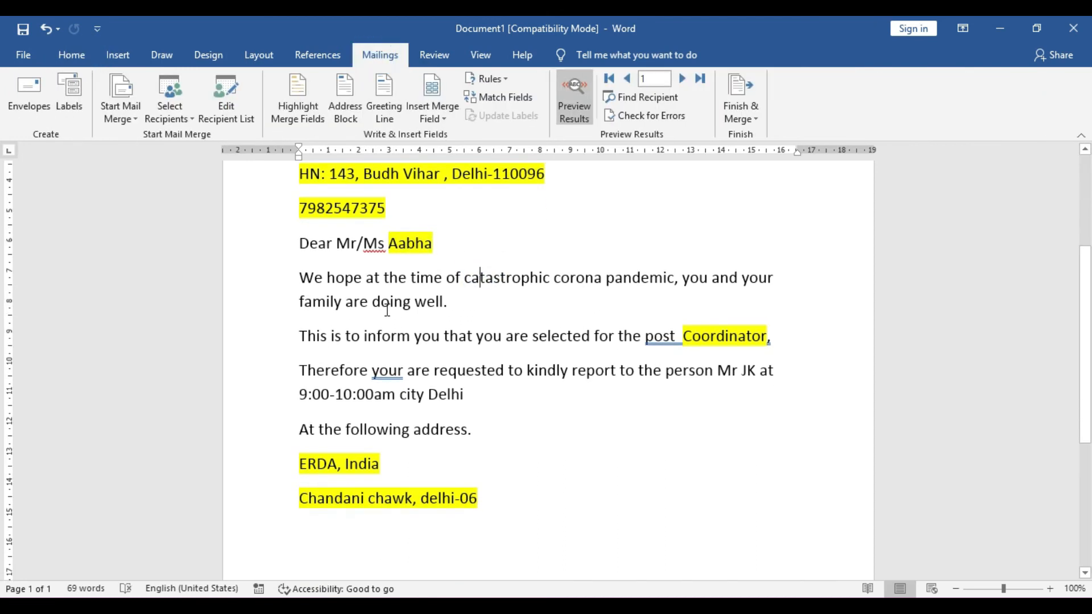
scroll(572, 402, "down", 3)
scroll(574, 400, "up", 8)
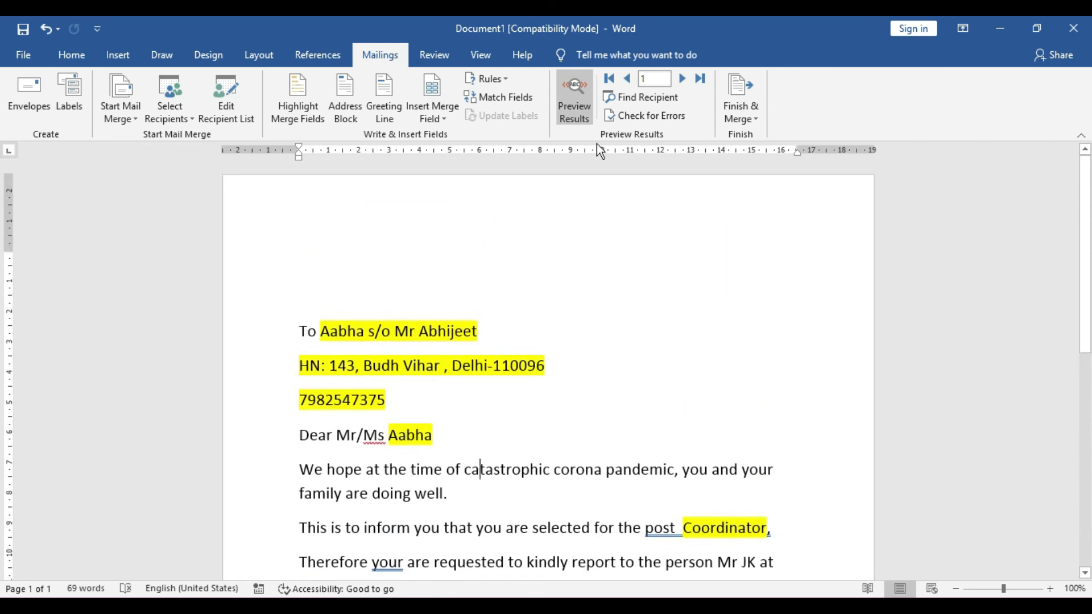
left_click(682, 80)
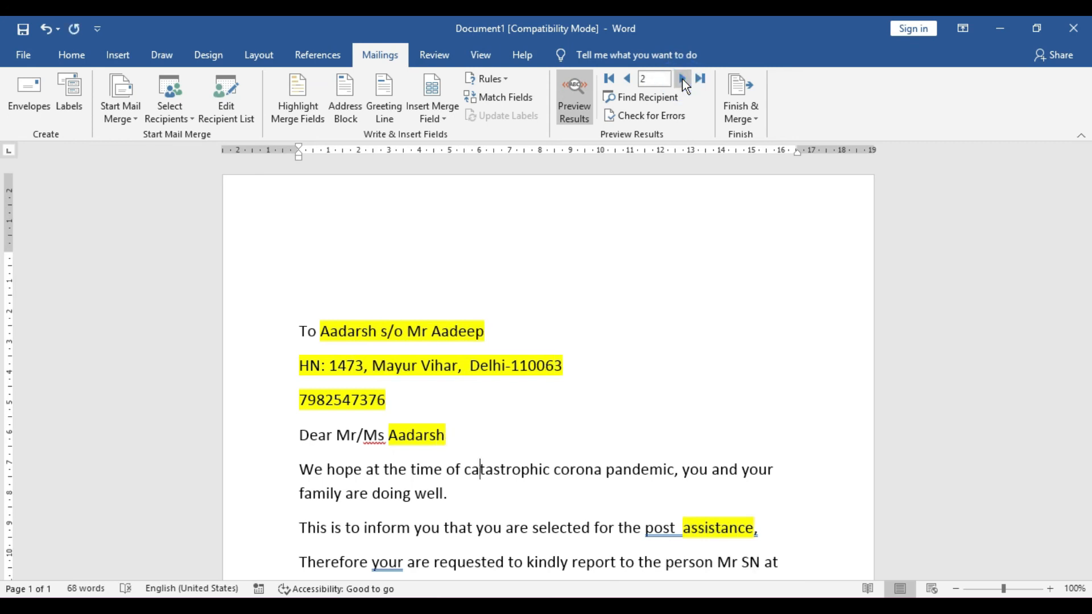
left_click(683, 80)
left_click(683, 80)
left_click(683, 80)
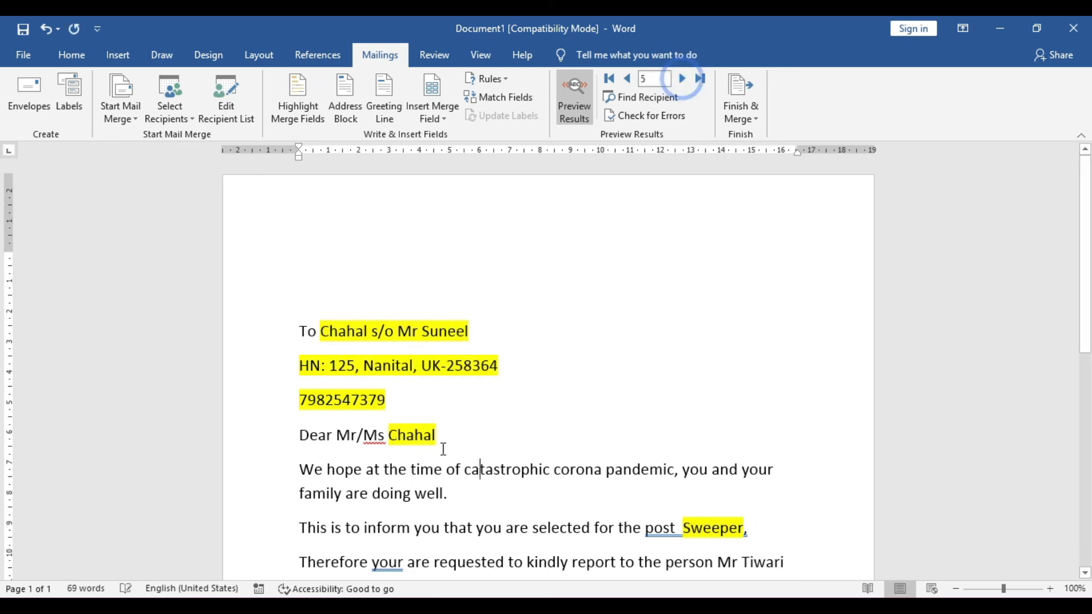
Check the reporting person, reporting time and reporting city in the fifth recipient's letter.
scroll(455, 381, "down", 4)
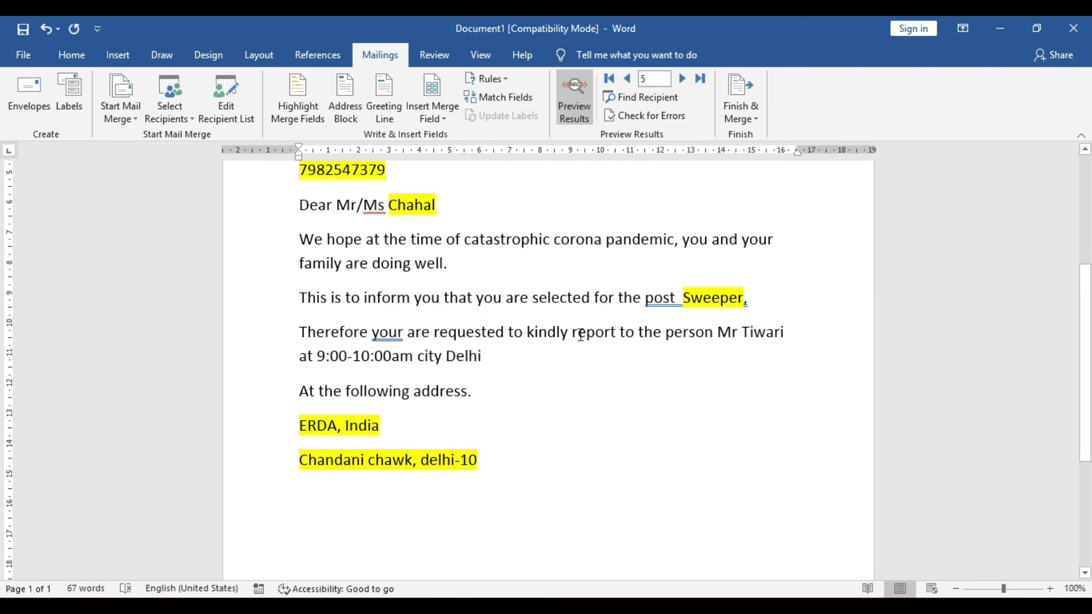
left_click_drag(718, 332, 793, 333)
left_click_drag(317, 356, 412, 361)
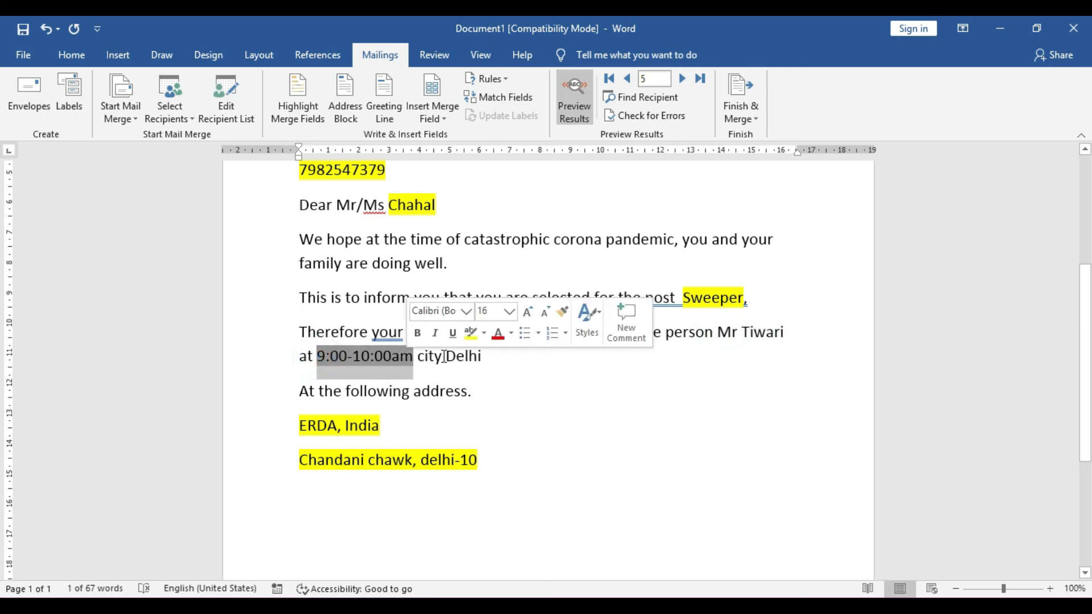
double_click(466, 357)
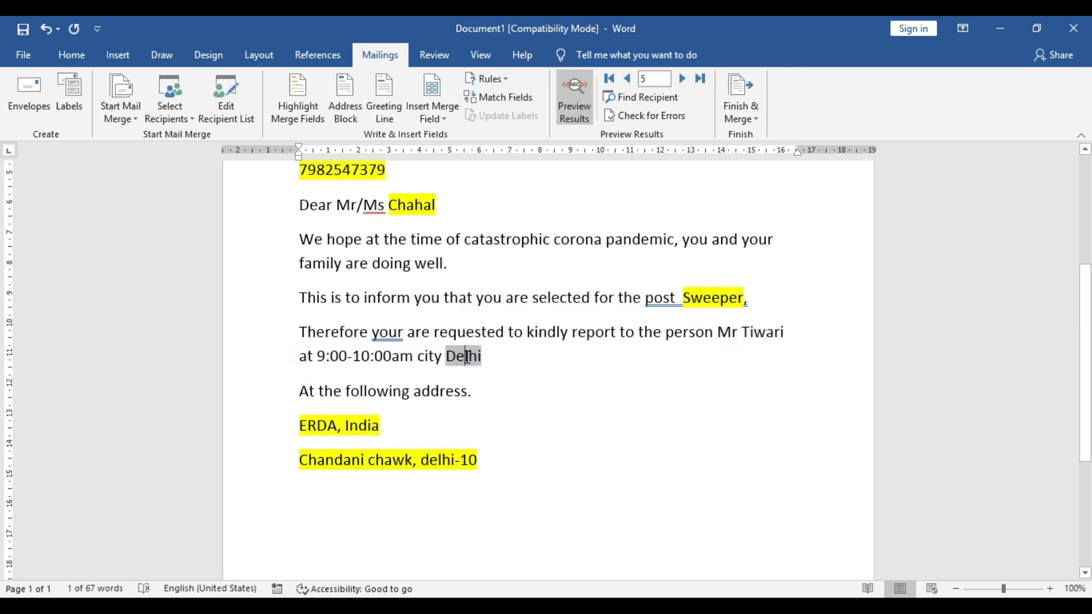
left_click(528, 375)
scroll(524, 373, "down", 3)
scroll(485, 407, "up", 7)
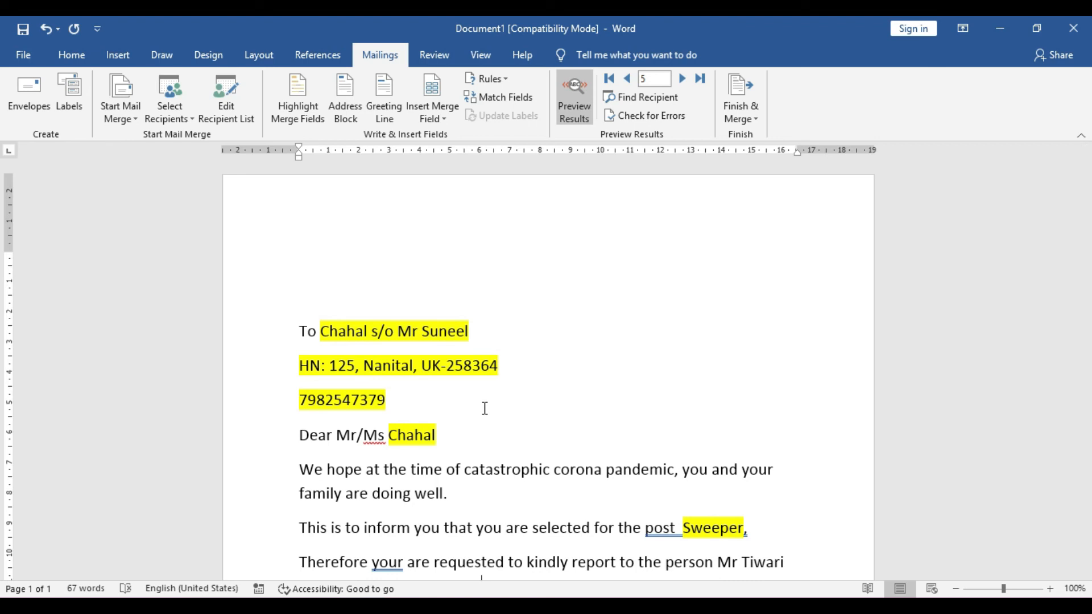
Start merging the letters to e-mail messages, using Ep_mail_ID as the recipient field.
left_click(752, 115)
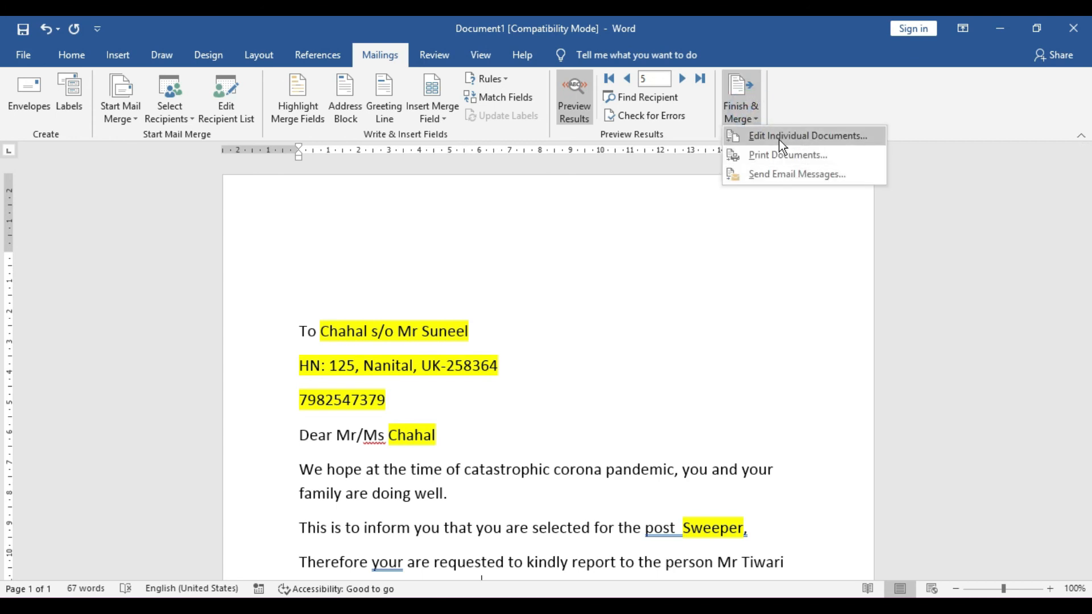
left_click(800, 174)
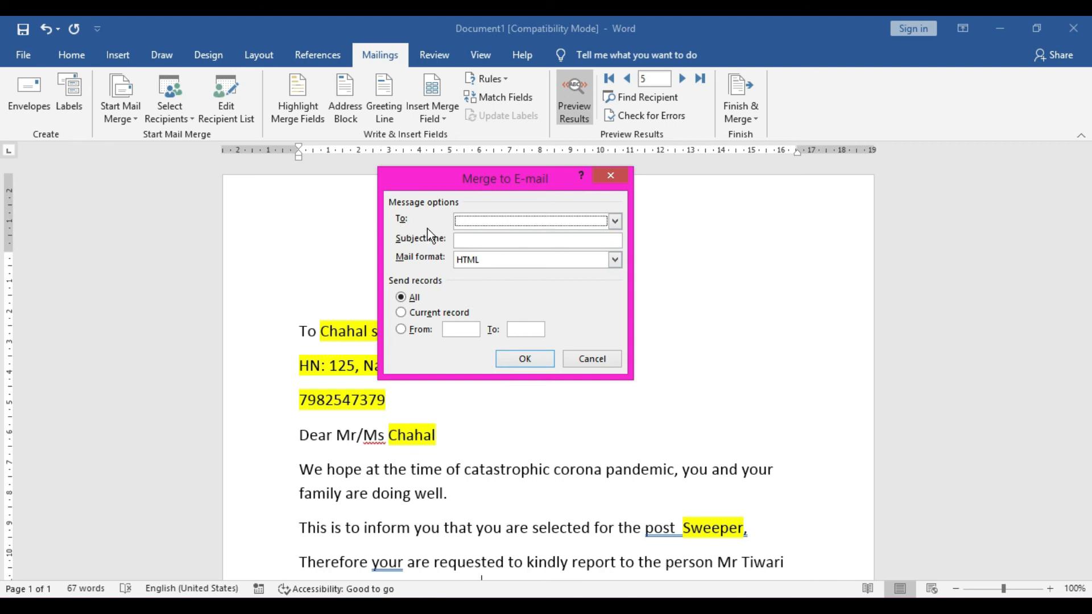
left_click(615, 221)
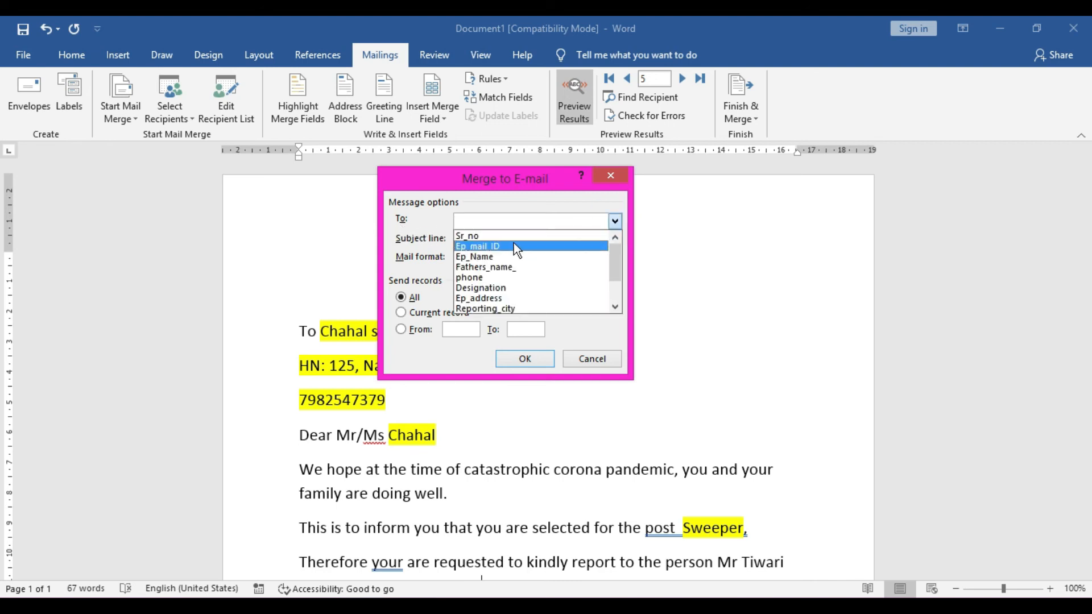
left_click(488, 248)
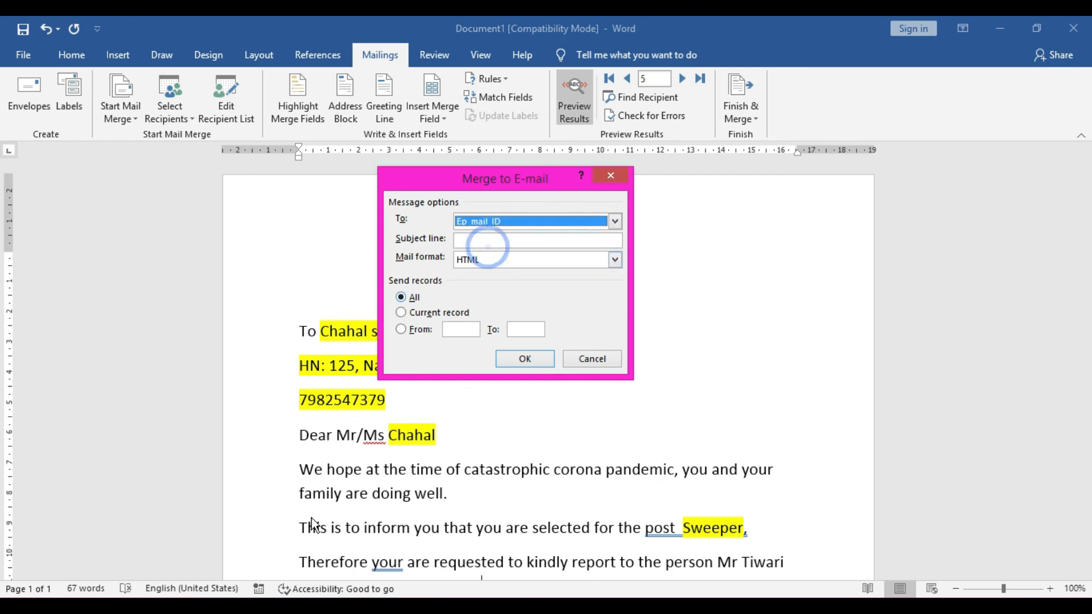
Switch to the Excel workbook "list ep" and check the Ep mail ID column that supplies the recipients' addresses.
left_click(267, 606)
left_click_drag(126, 222, 116, 381)
left_click(121, 232)
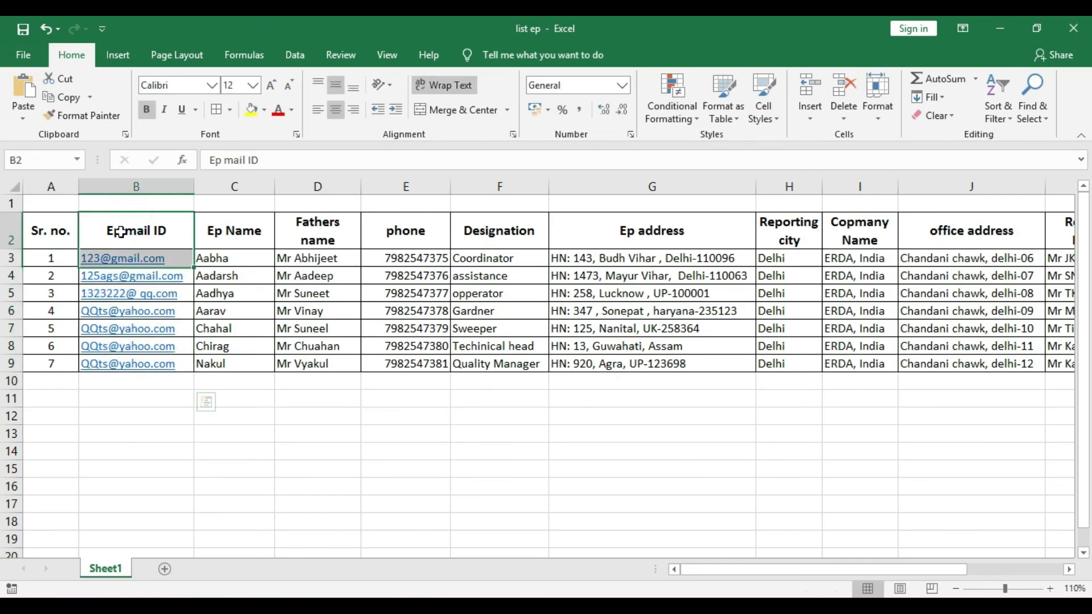
left_click(1000, 27)
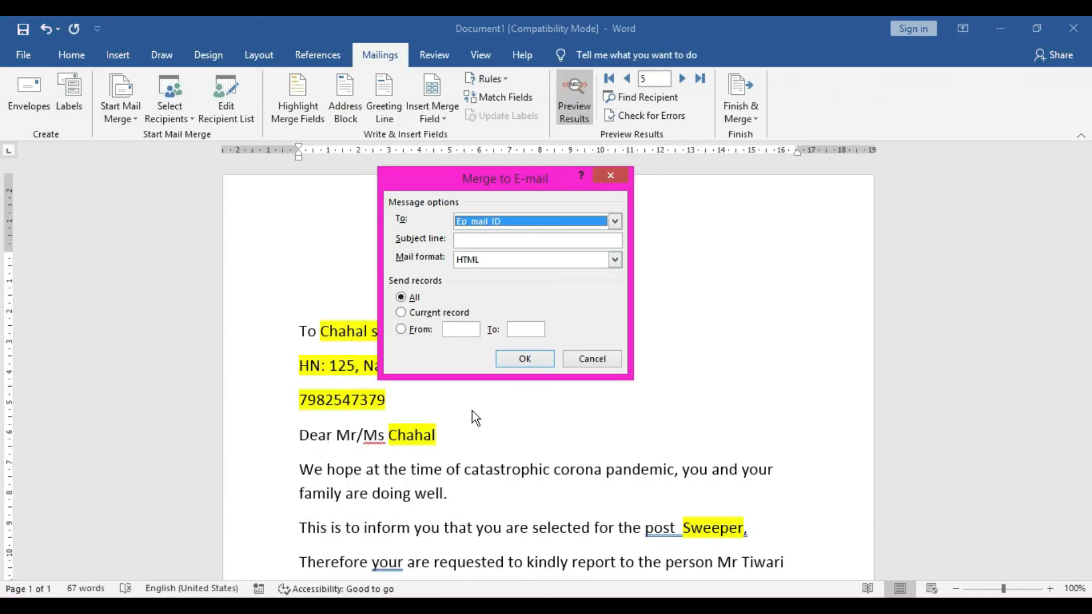
Set the e-mail subject line to "intimation letter" and send the merged messages to all records.
left_click(489, 240)
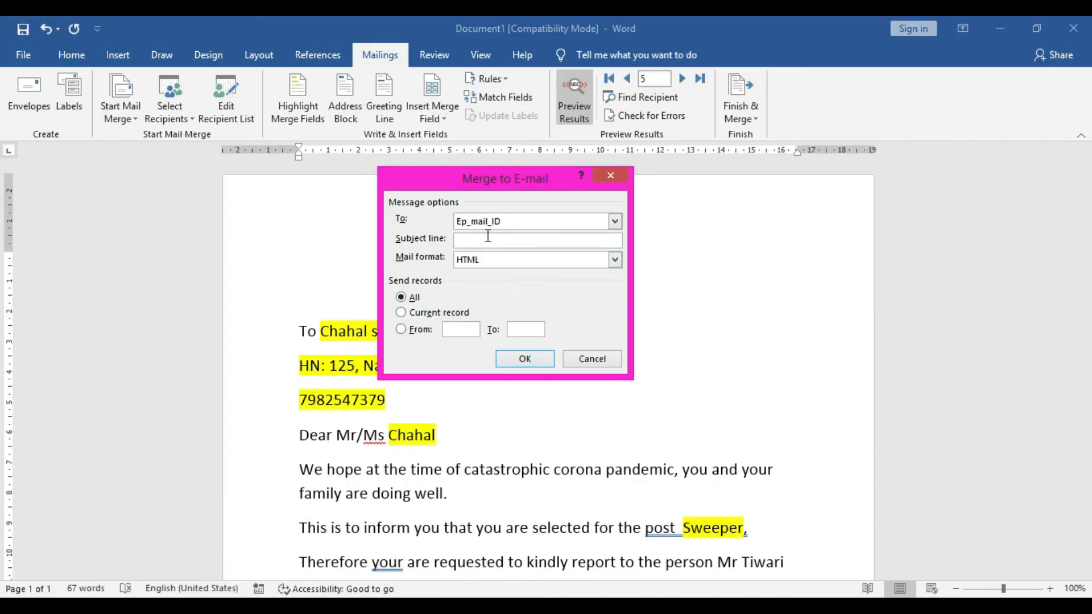
type("intimation letter")
left_click(524, 359)
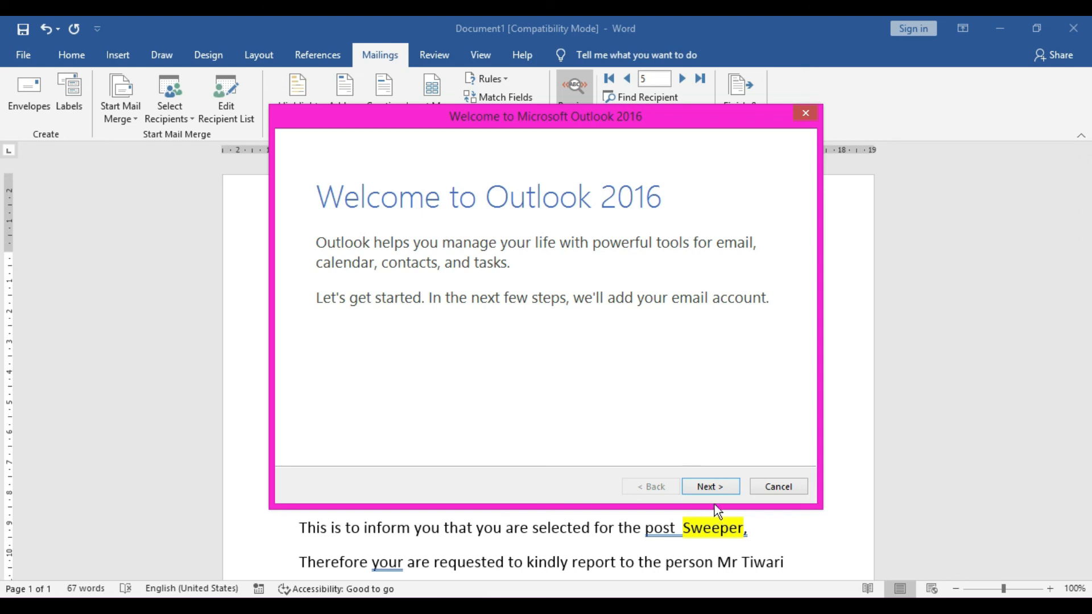
Cancel the Outlook 2016 account setup and exit its wizard.
left_click(770, 485)
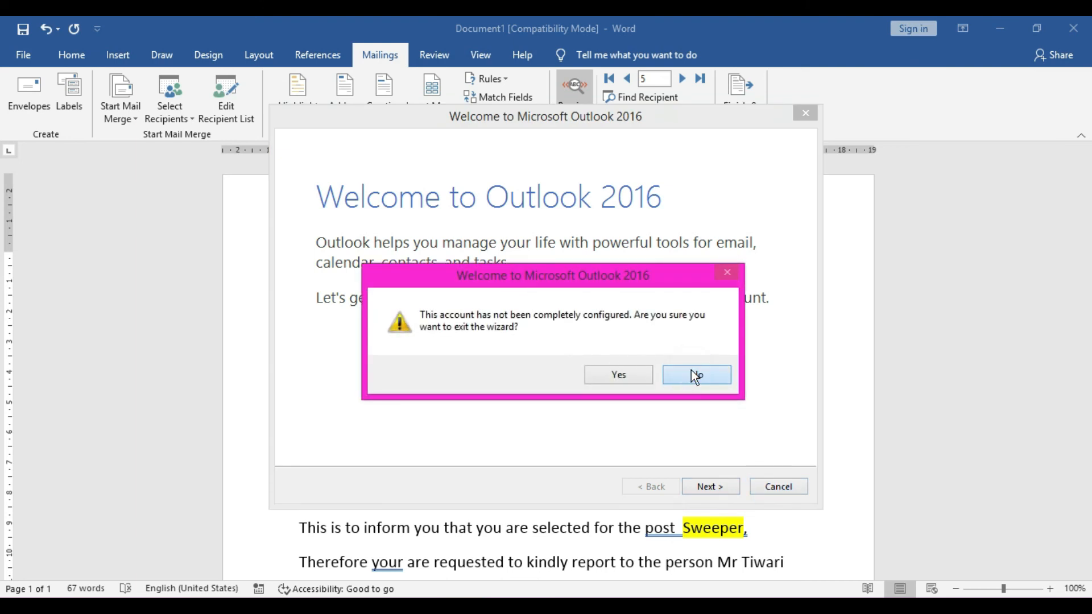
left_click(694, 376)
left_click(777, 488)
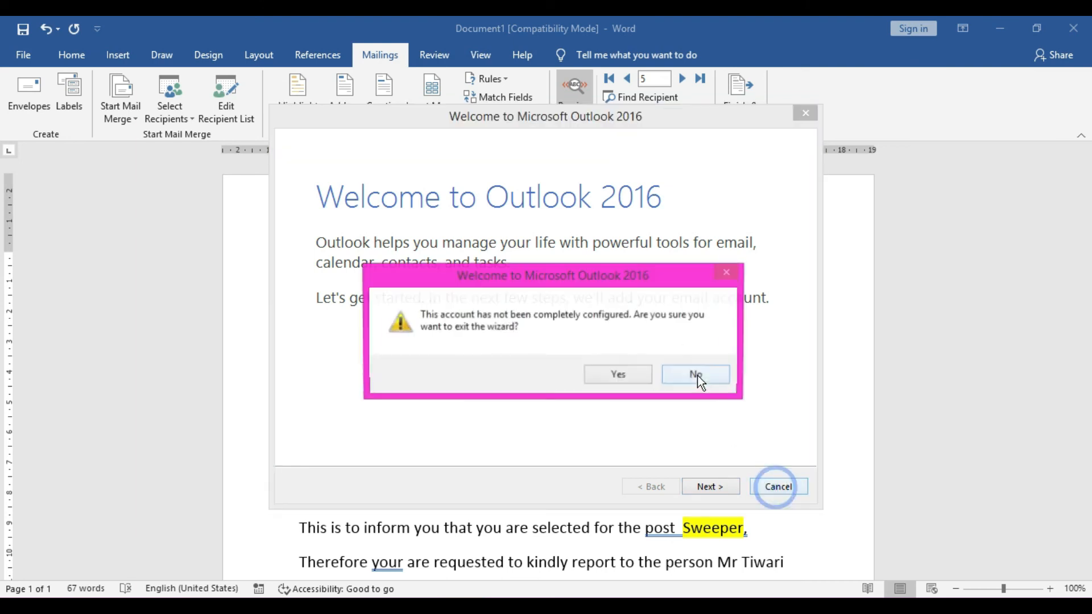
left_click(691, 375)
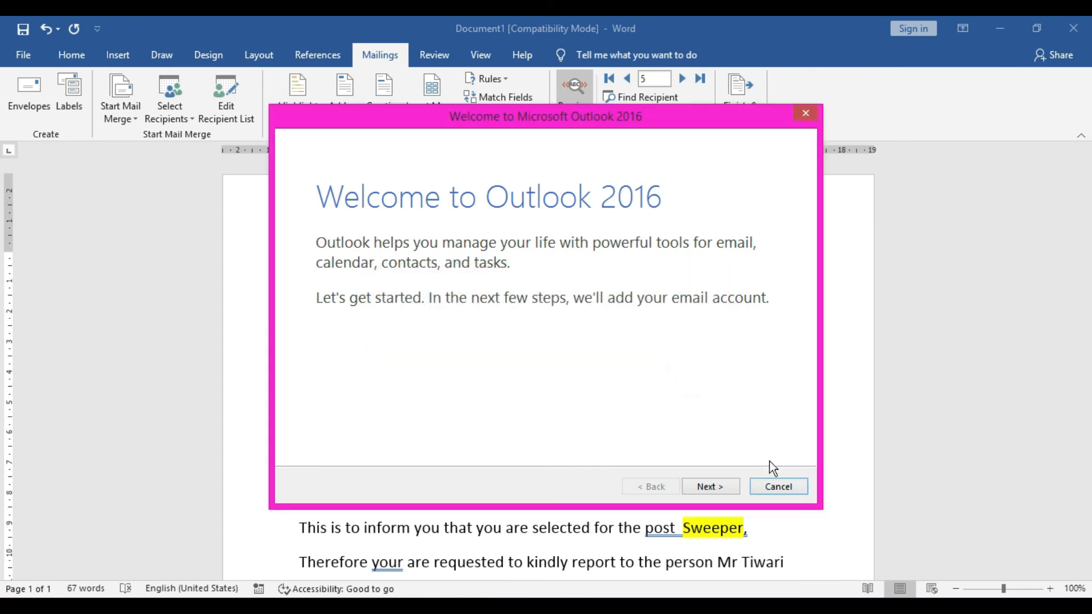
left_click(784, 489)
left_click(625, 377)
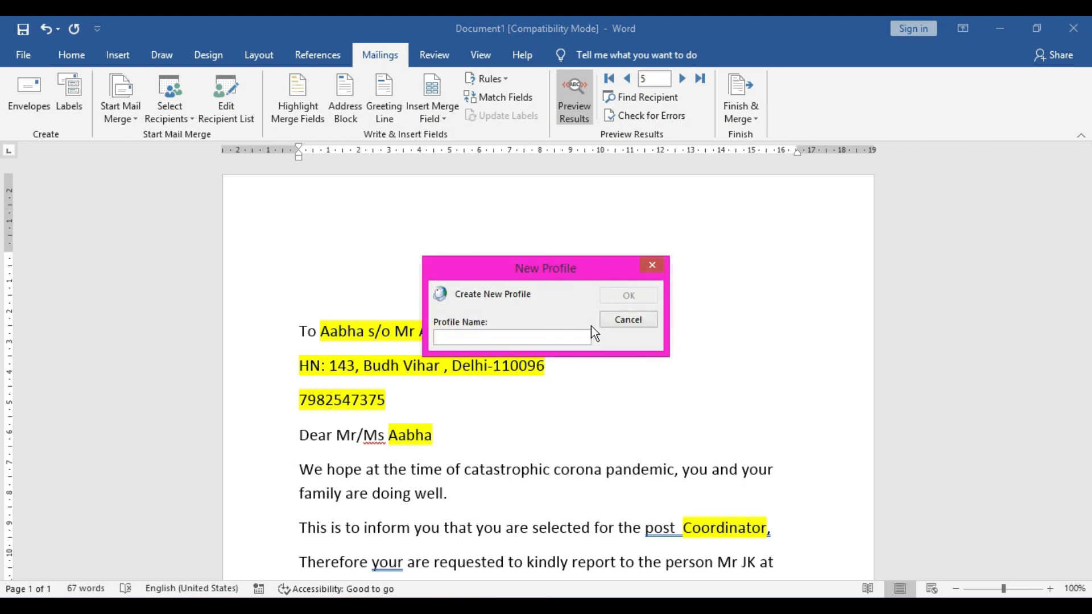
Dismiss the repeated New Profile dialogs without creating a mail profile.
left_click(635, 322)
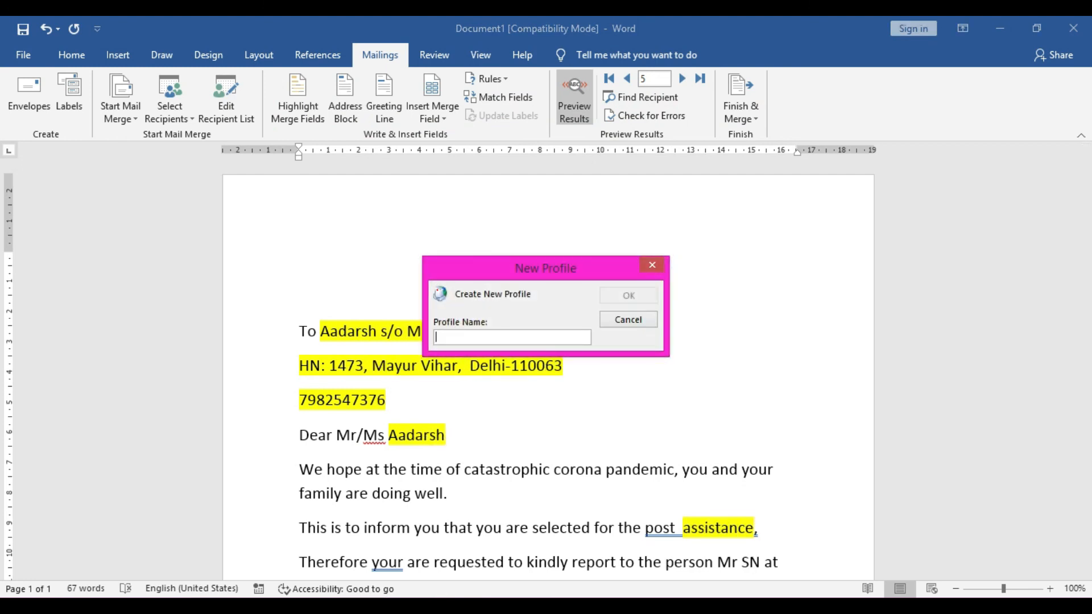
right_click(460, 609)
left_click(437, 572)
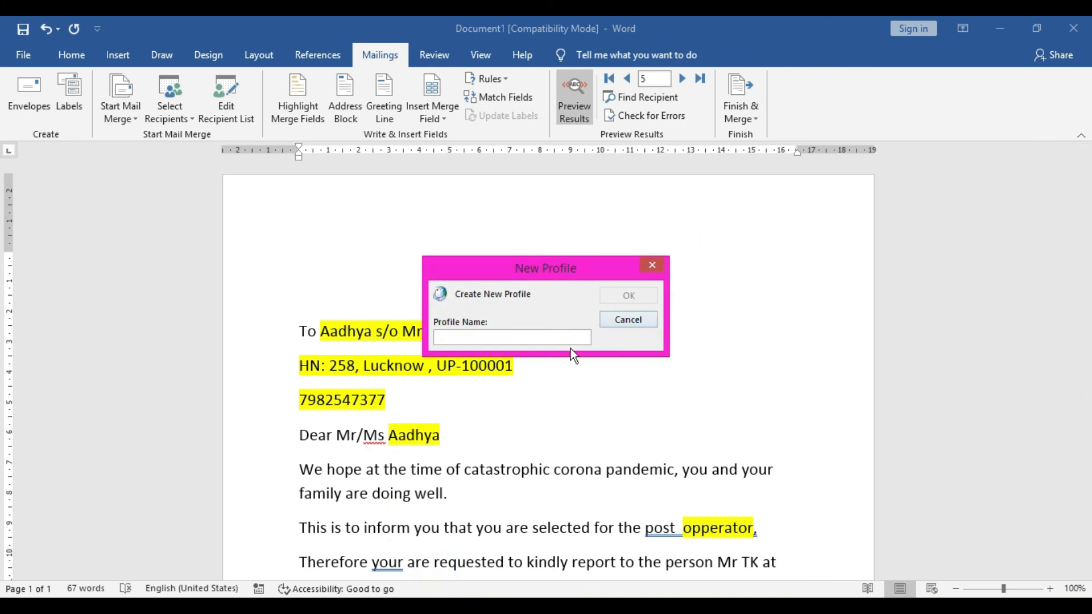
left_click(648, 266)
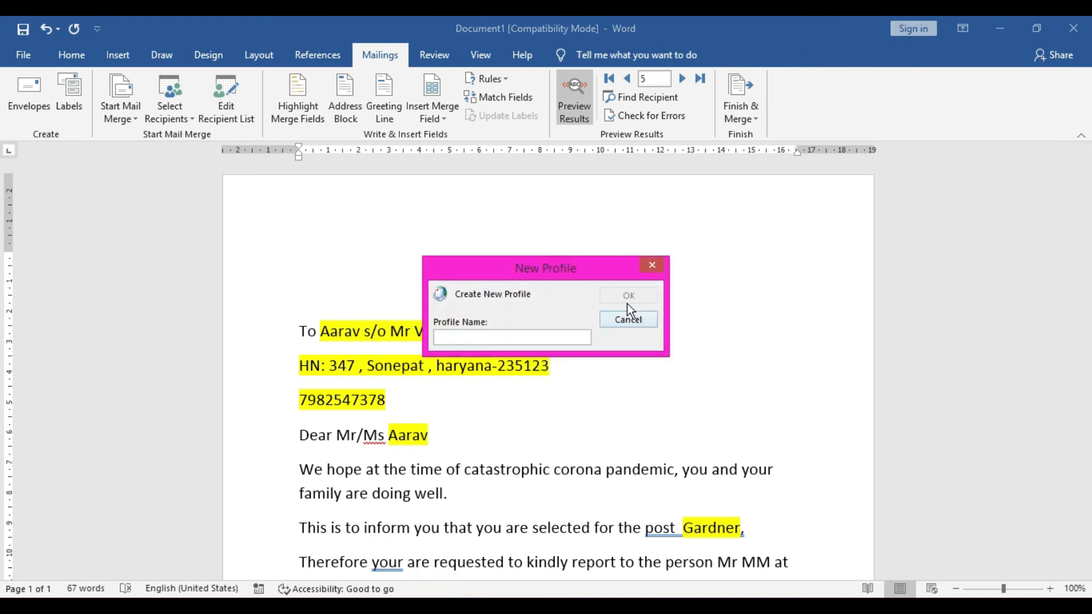
left_click(651, 264)
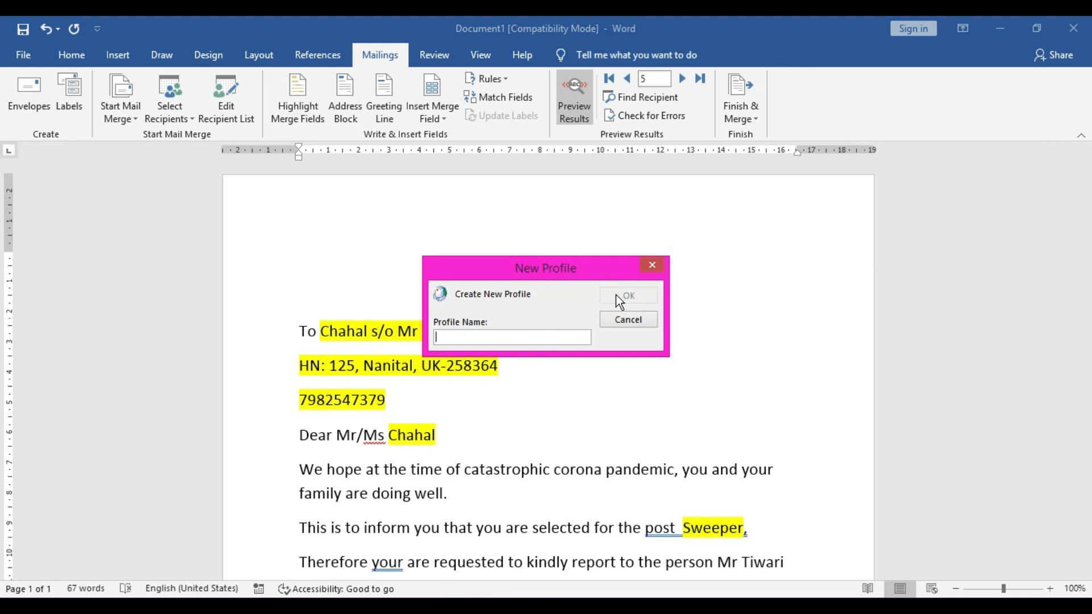